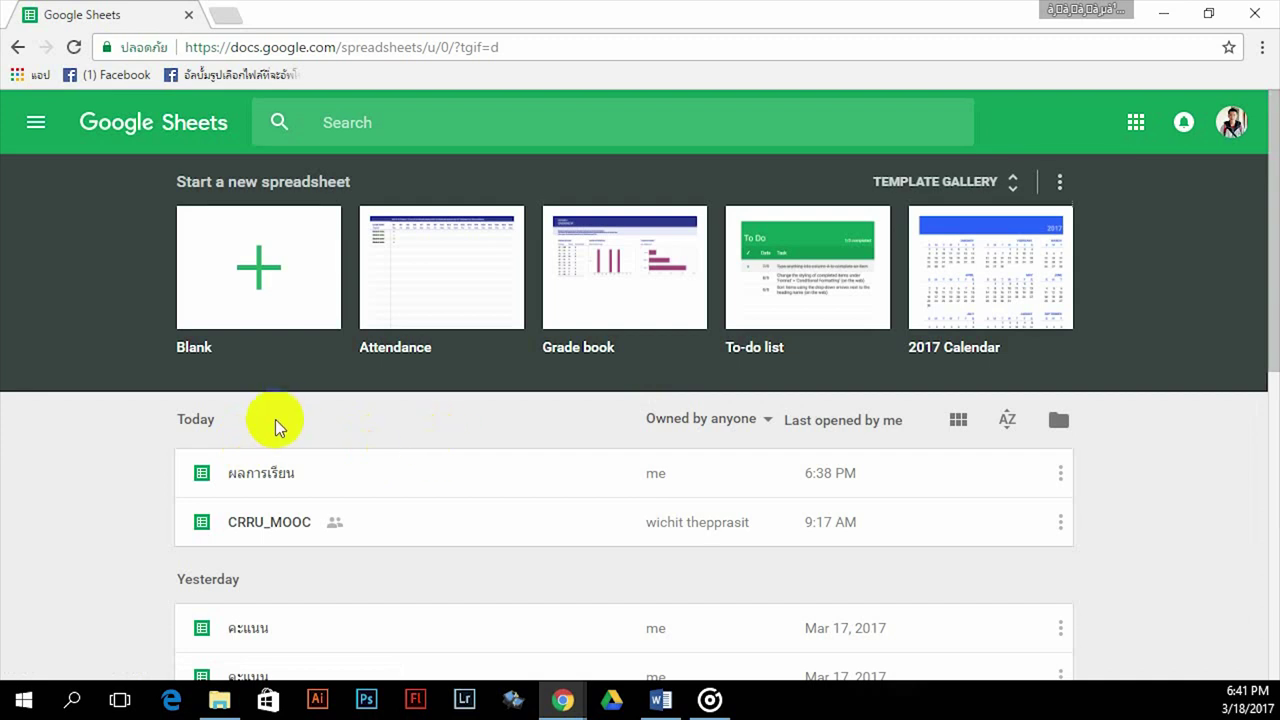
Create a blank spreadsheet and name it ผลการเรียน
{"action": "left_click", "coordinate": [240, 322]}
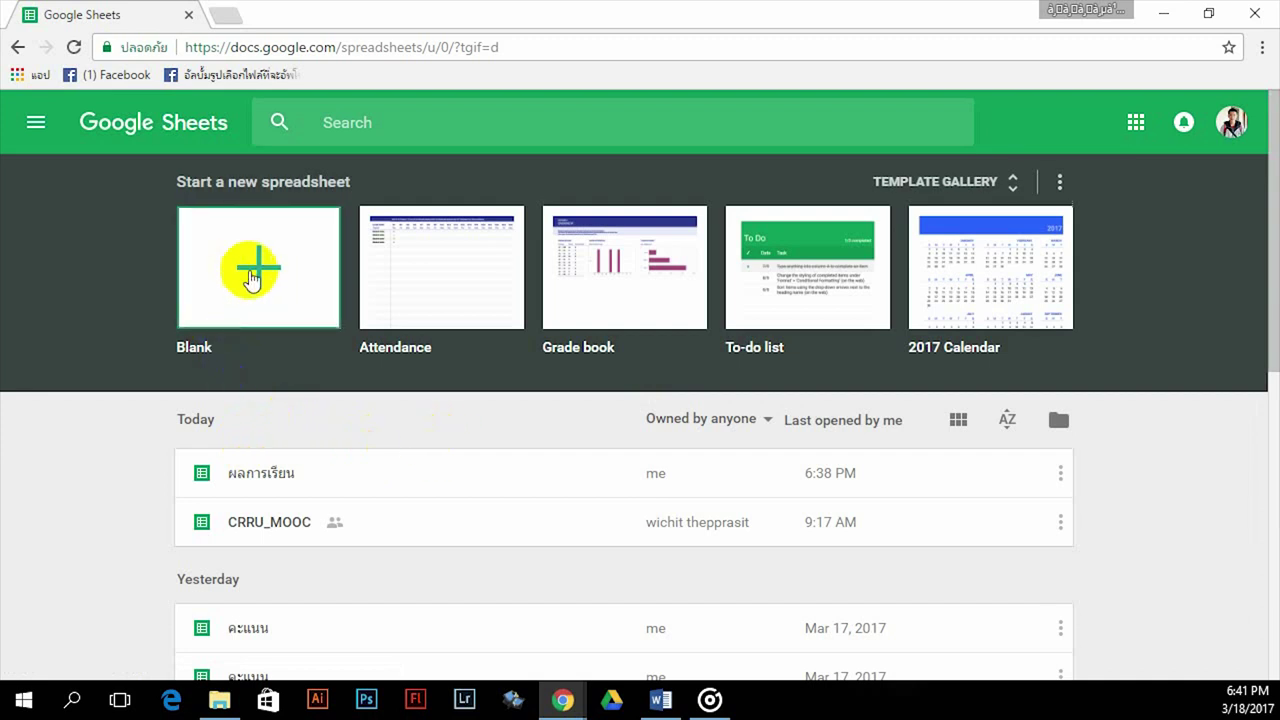
{"action": "left_click", "coordinate": [258, 285]}
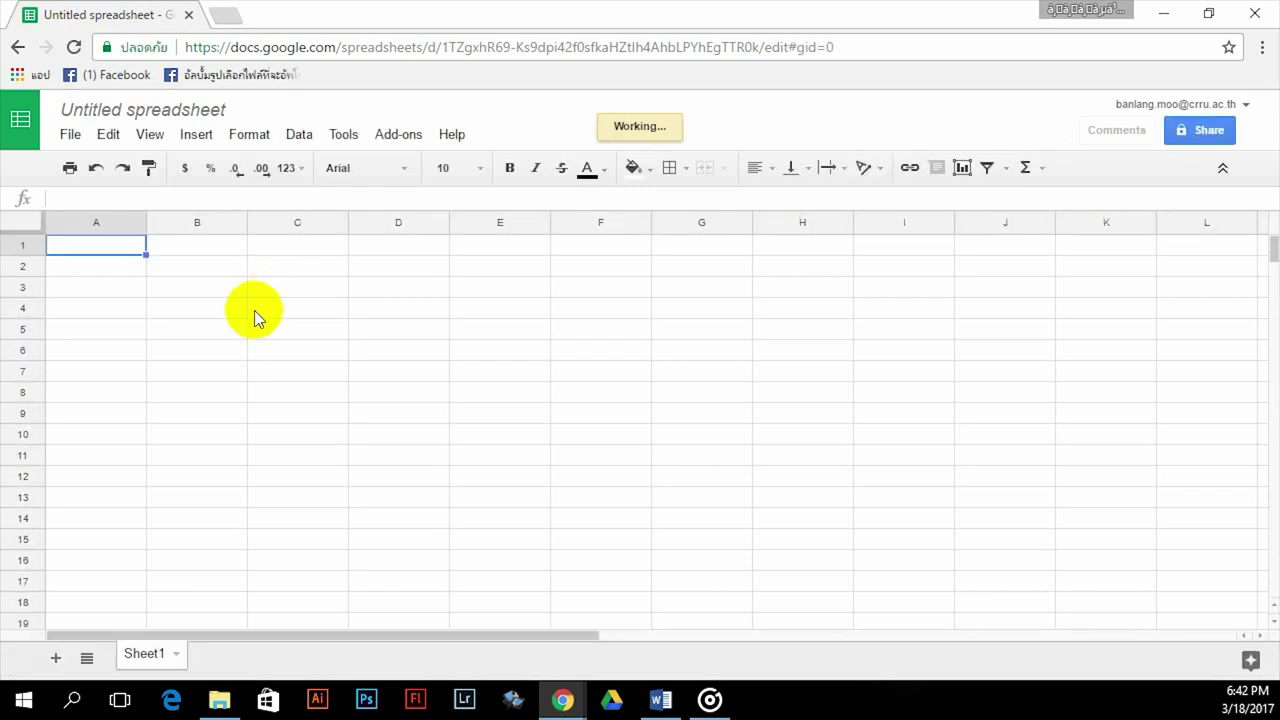
{"action": "left_click", "coordinate": [174, 108]}
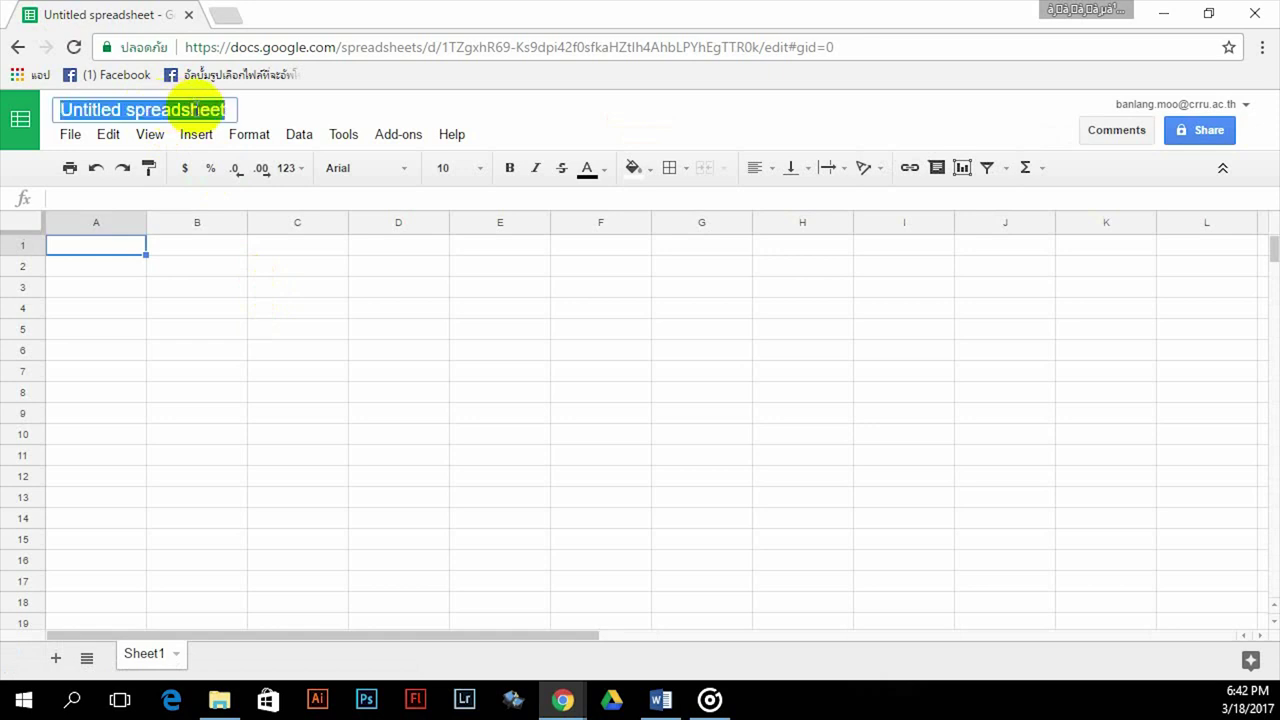
{"action": "type", "text": "ผลก"}
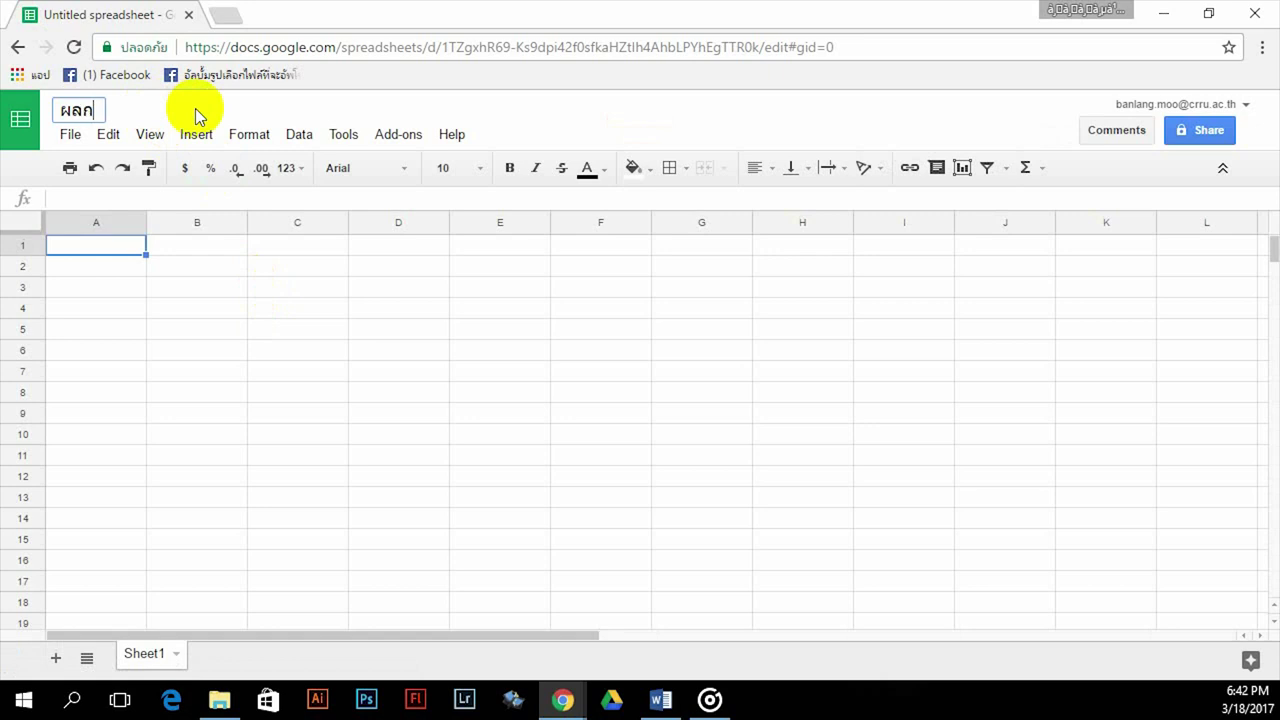
{"action": "type", "text": "ารเรียน"}
{"action": "key", "text": "Return"}
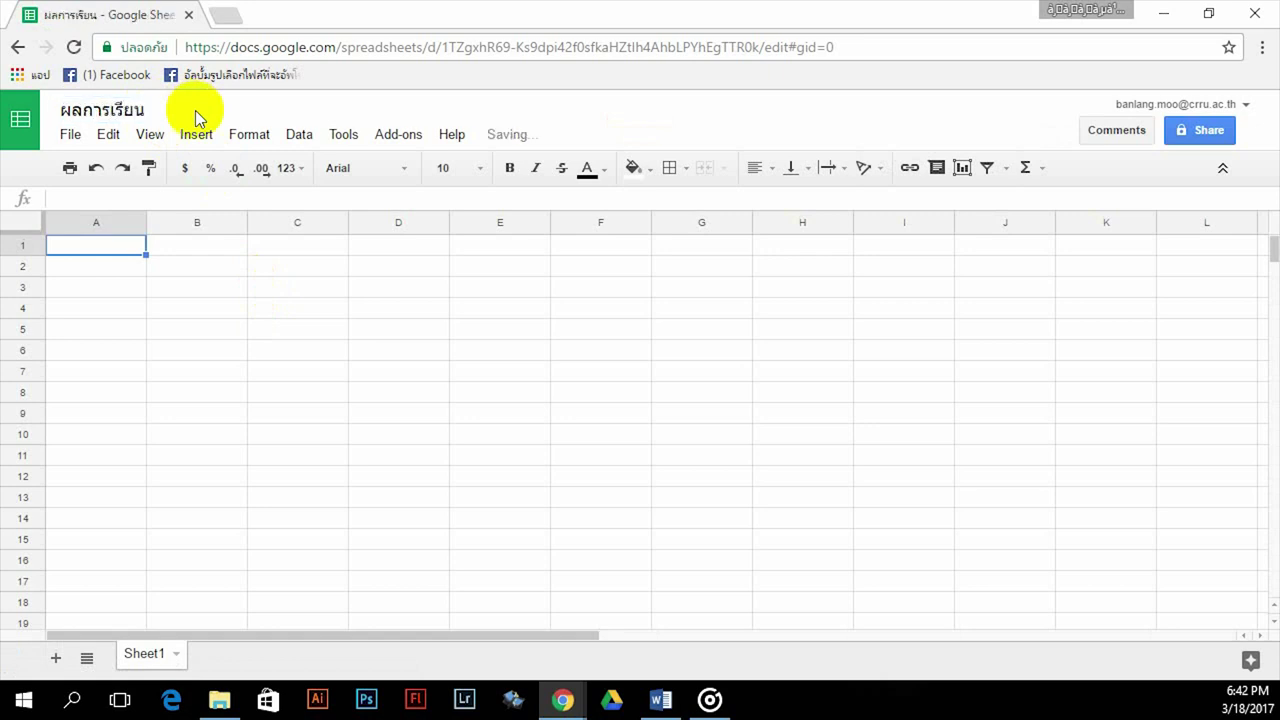
{"action": "left_click", "coordinate": [175, 654]}
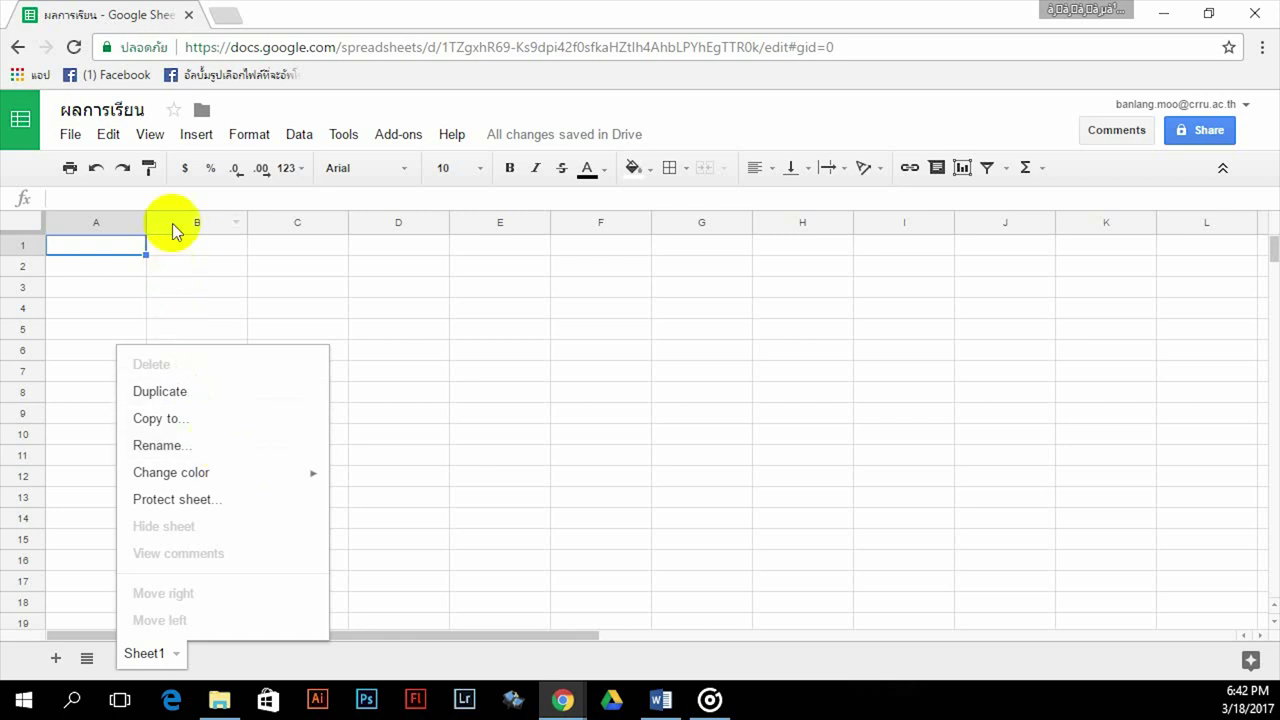
{"action": "left_click", "coordinate": [114, 245]}
{"action": "left_click", "coordinate": [182, 246]}
{"action": "left_click", "coordinate": [271, 240]}
{"action": "left_click", "coordinate": [378, 251]}
{"action": "left_click", "coordinate": [456, 248]}
{"action": "left_click", "coordinate": [266, 268]}
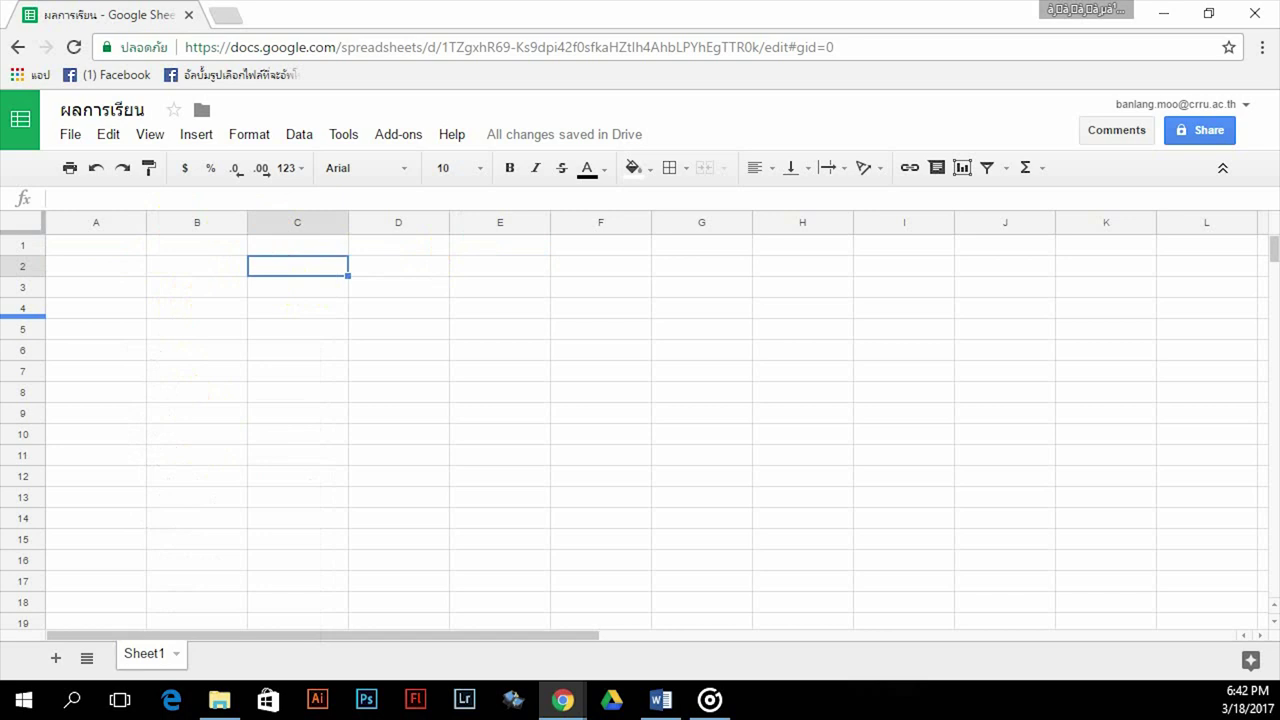
{"action": "left_click", "coordinate": [381, 280]}
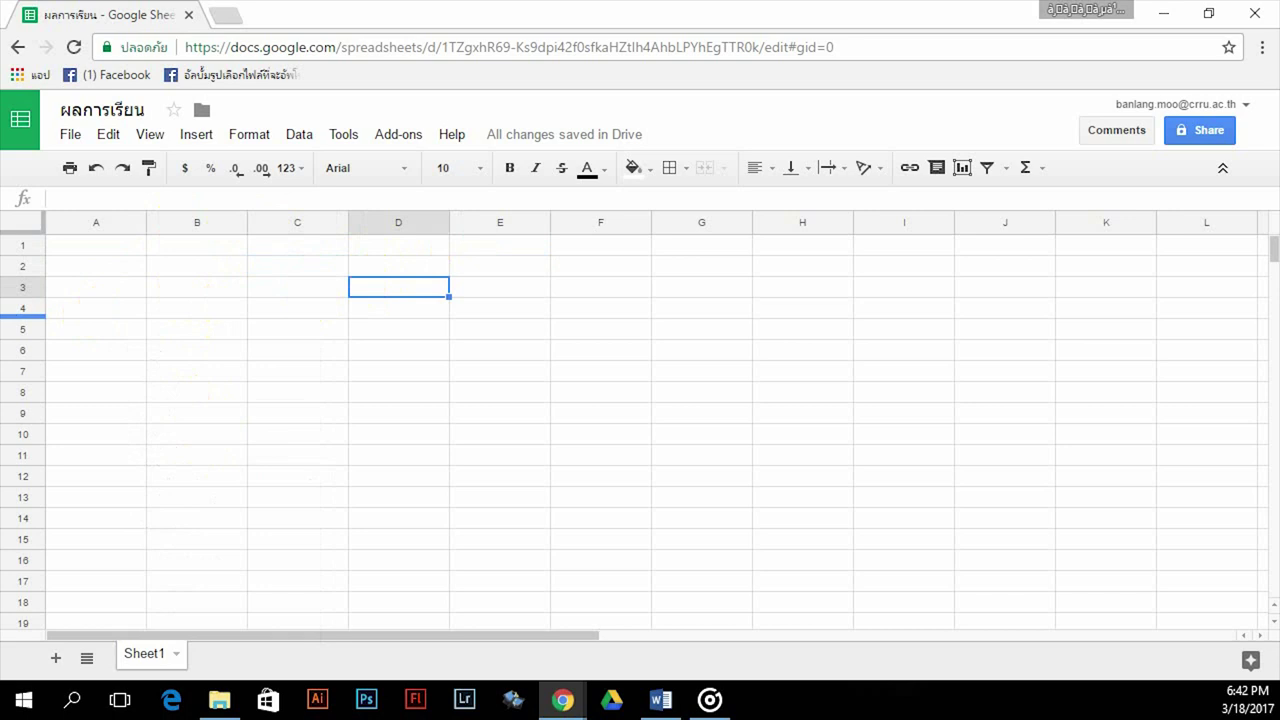
{"action": "left_click", "coordinate": [286, 291]}
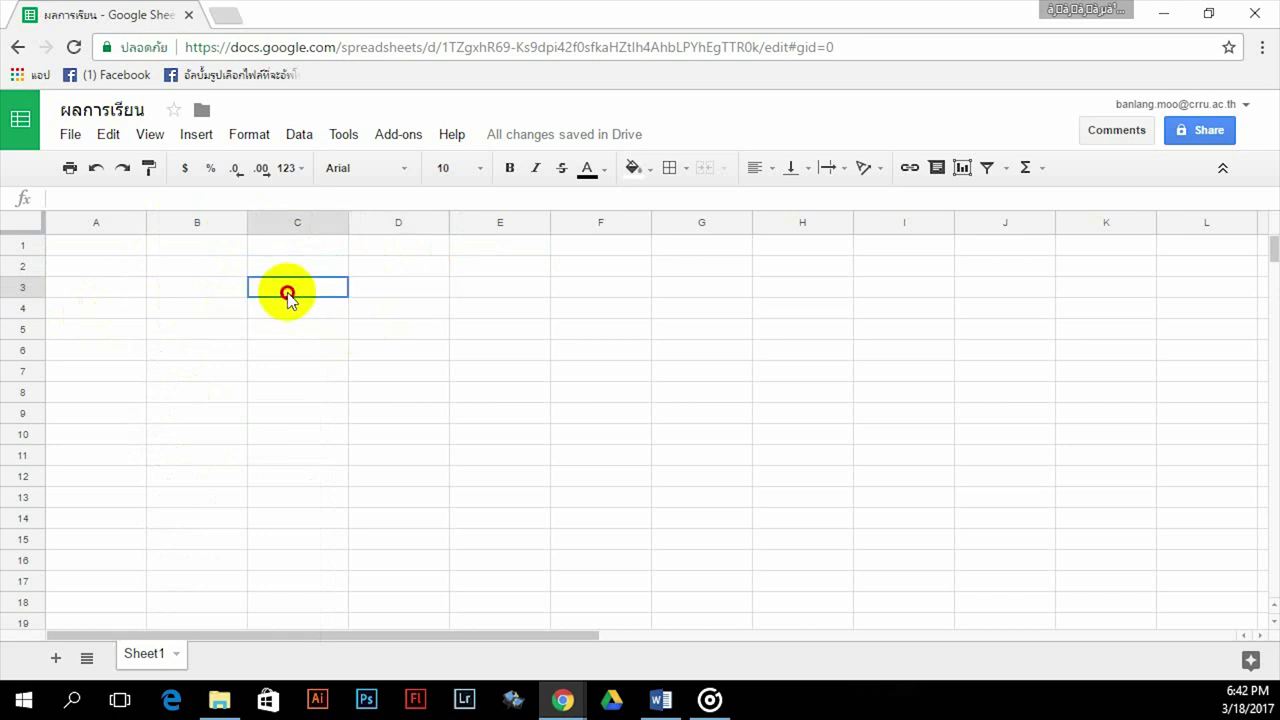
{"action": "left_click", "coordinate": [217, 293]}
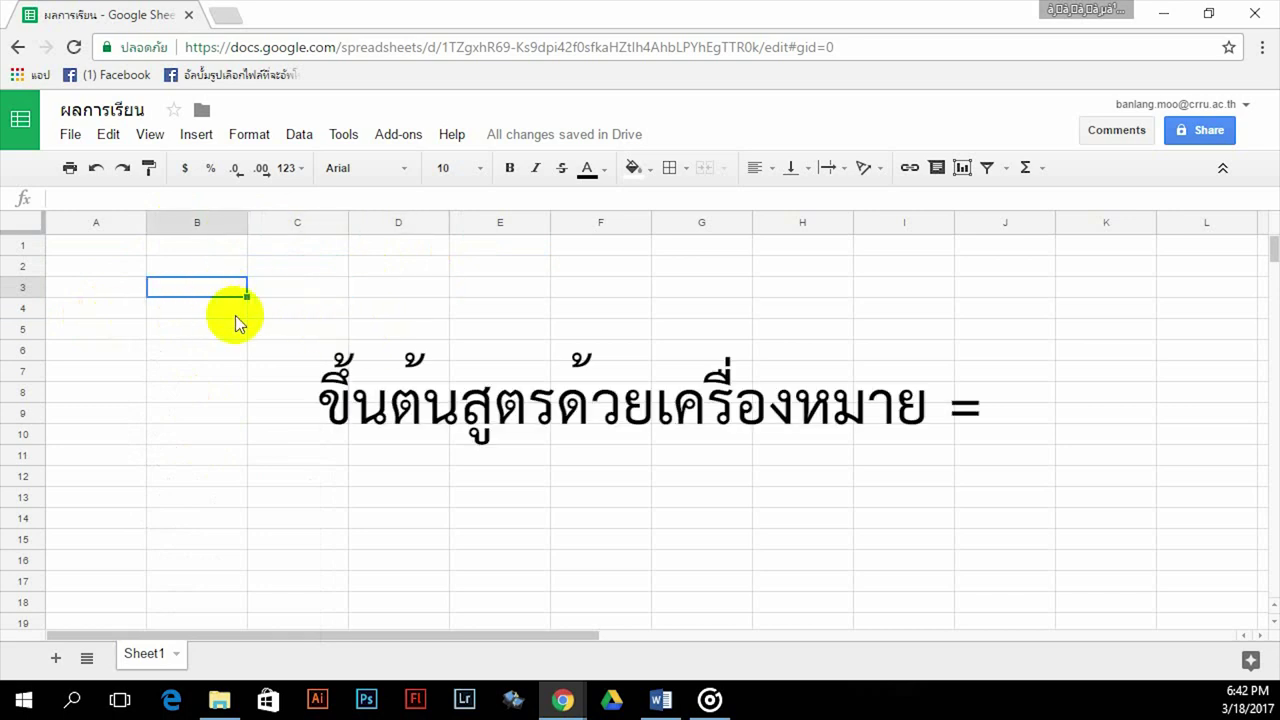
{"action": "left_click", "coordinate": [198, 270]}
{"action": "double_click", "coordinate": [199, 270]}
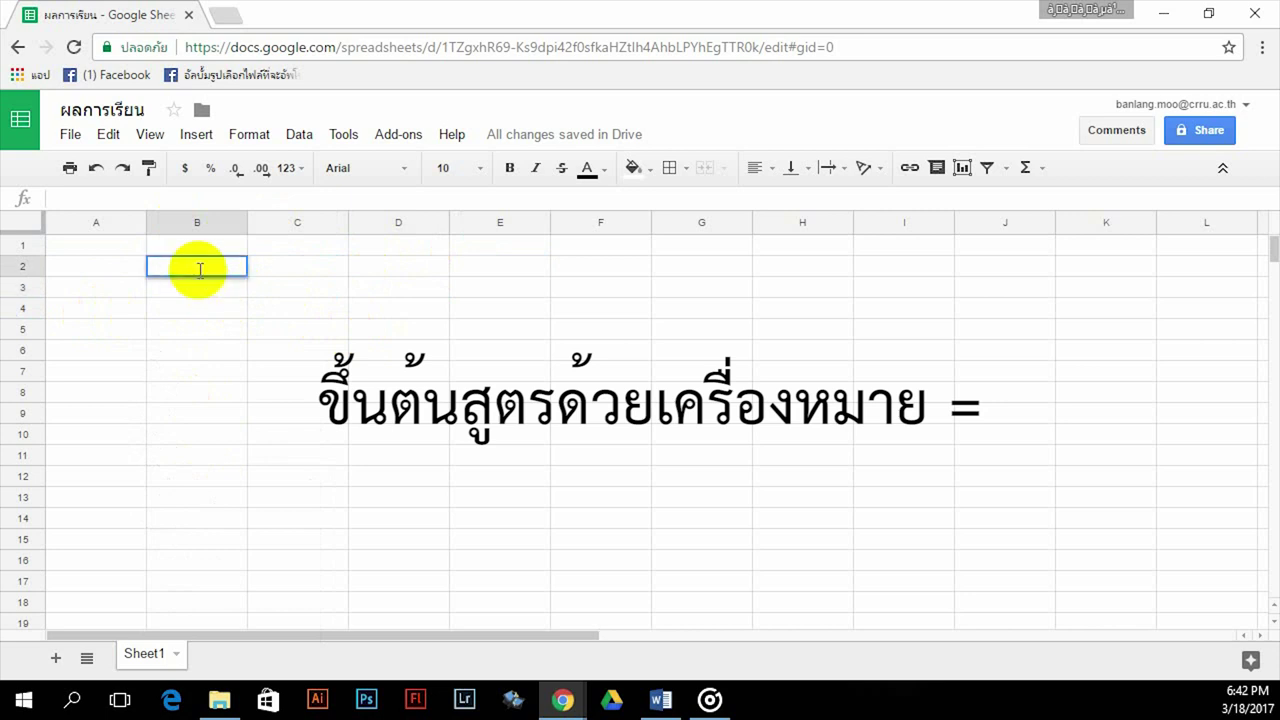
{"action": "type", "text": "="}
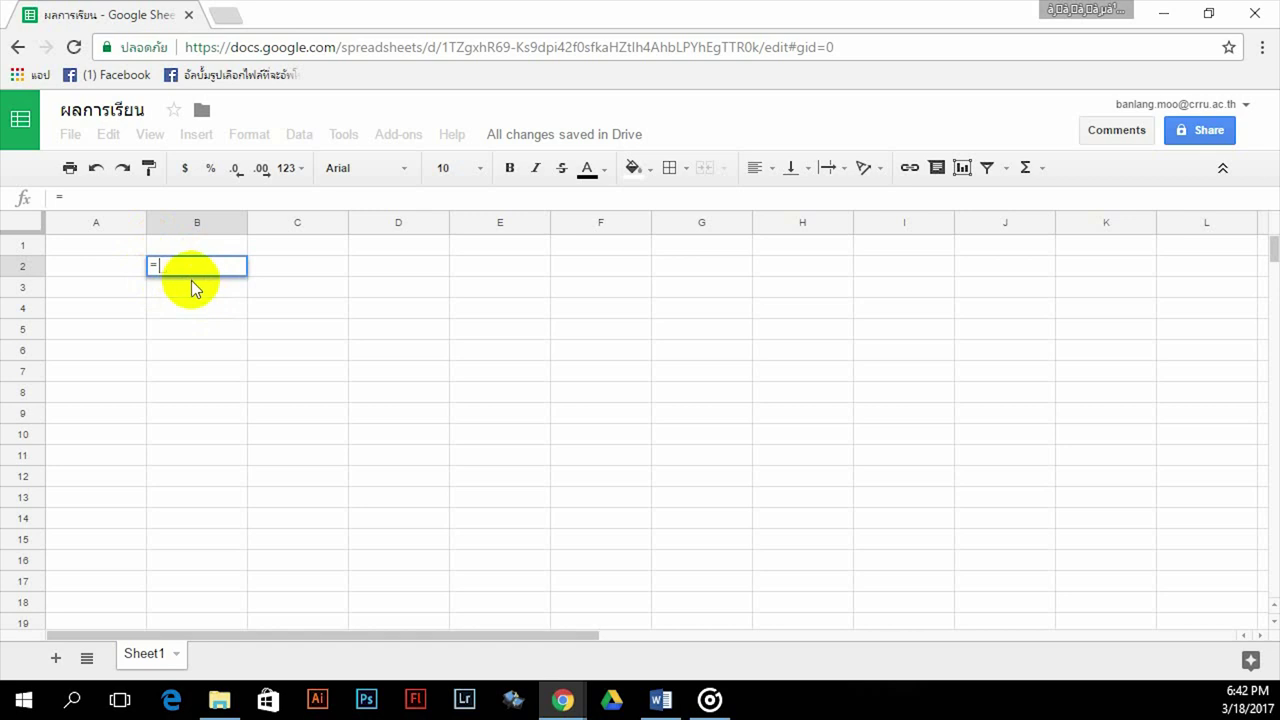
{"action": "key", "text": "Escape"}
{"action": "left_click", "coordinate": [282, 314]}
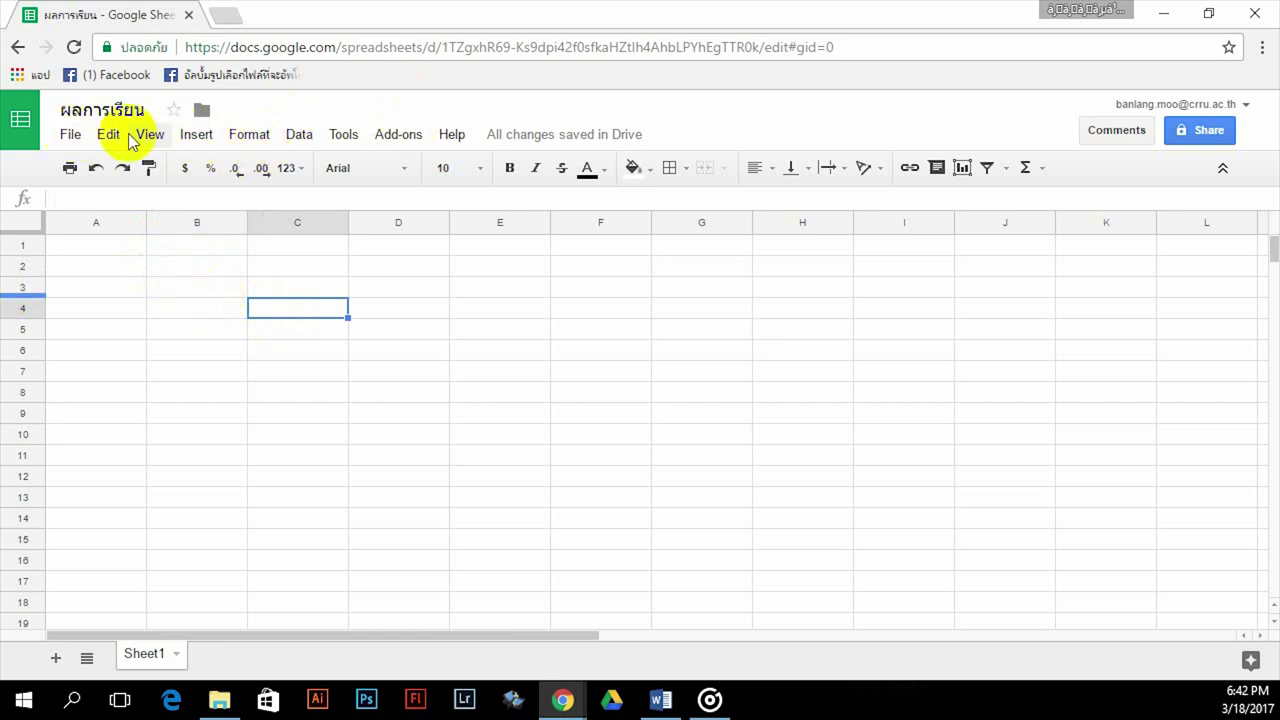
Examine the lists of insertable functions, including SUM, AVERAGE, COUNT, MAX and MIN
{"action": "left_click", "coordinate": [185, 138]}
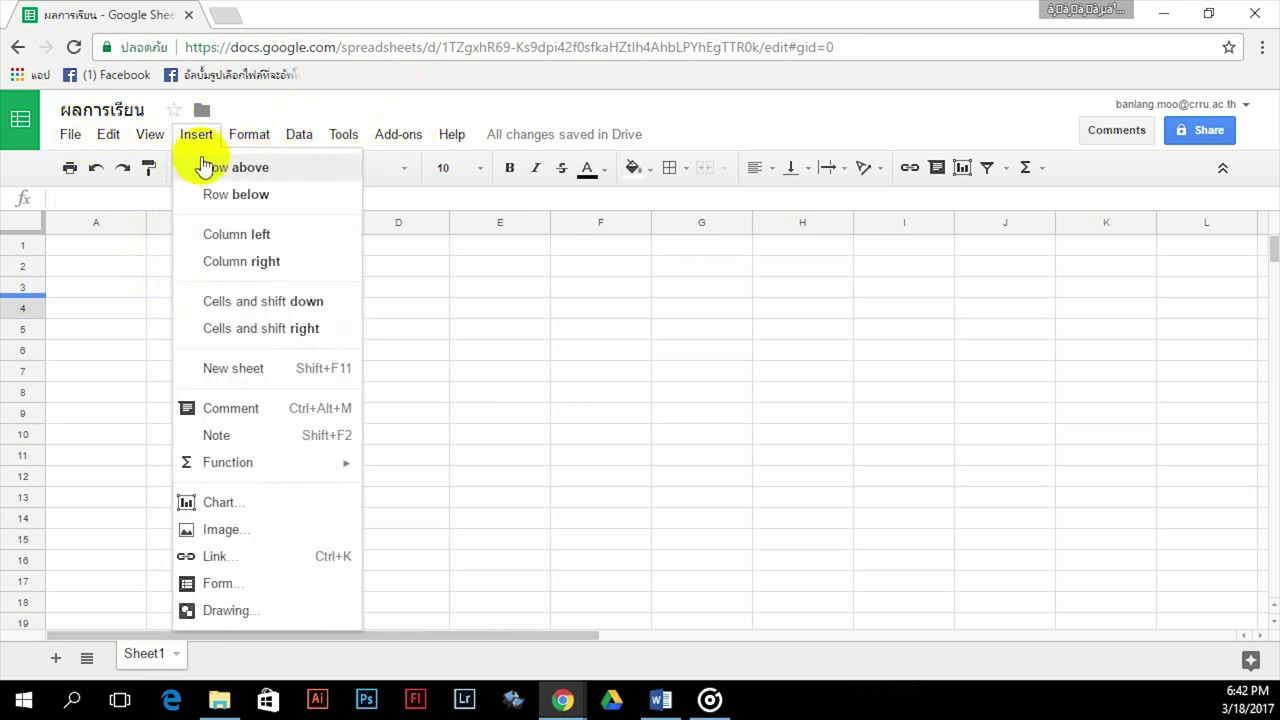
{"action": "mouse_move", "coordinate": [270, 463]}
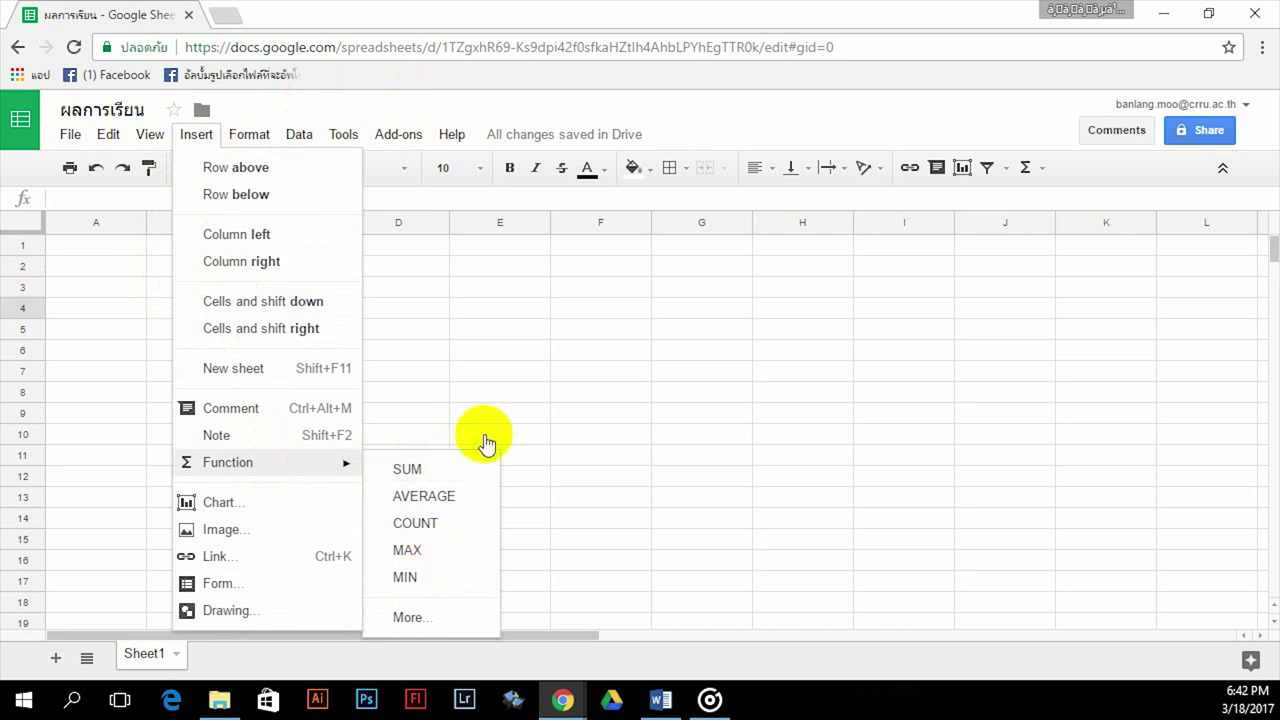
{"action": "left_click", "coordinate": [408, 288]}
{"action": "left_click", "coordinate": [310, 285]}
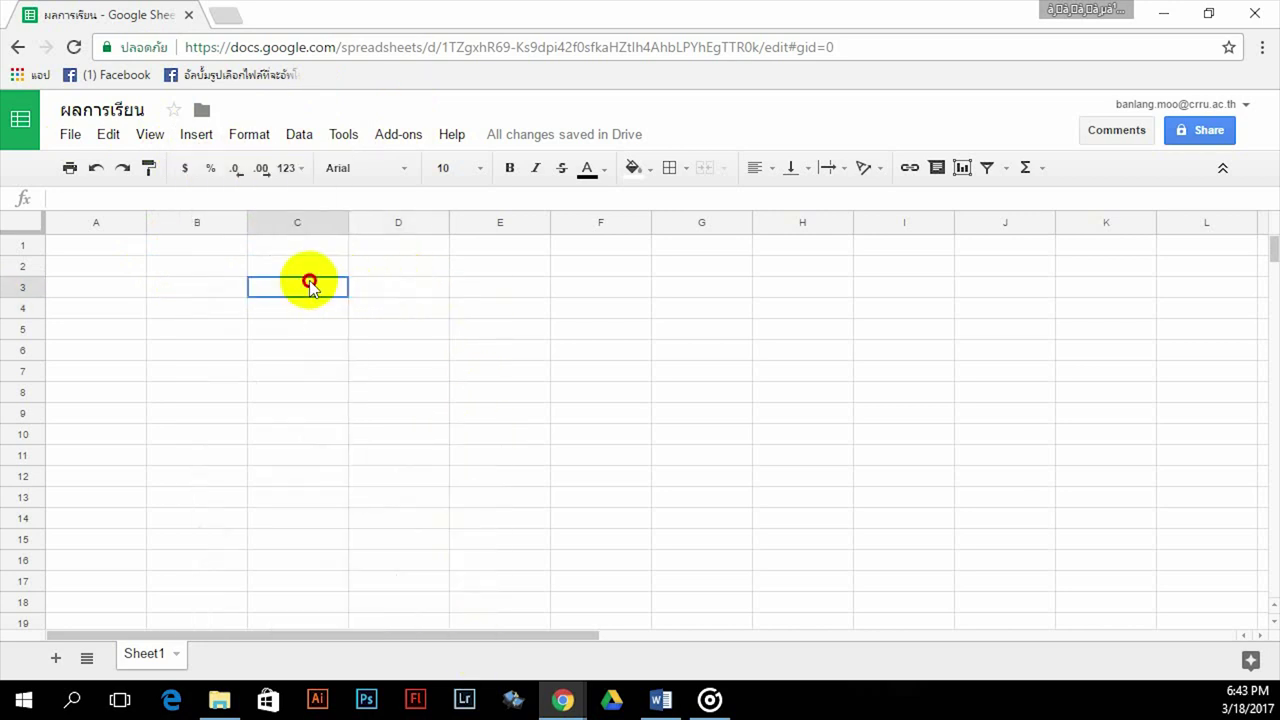
{"action": "left_click", "coordinate": [1040, 172]}
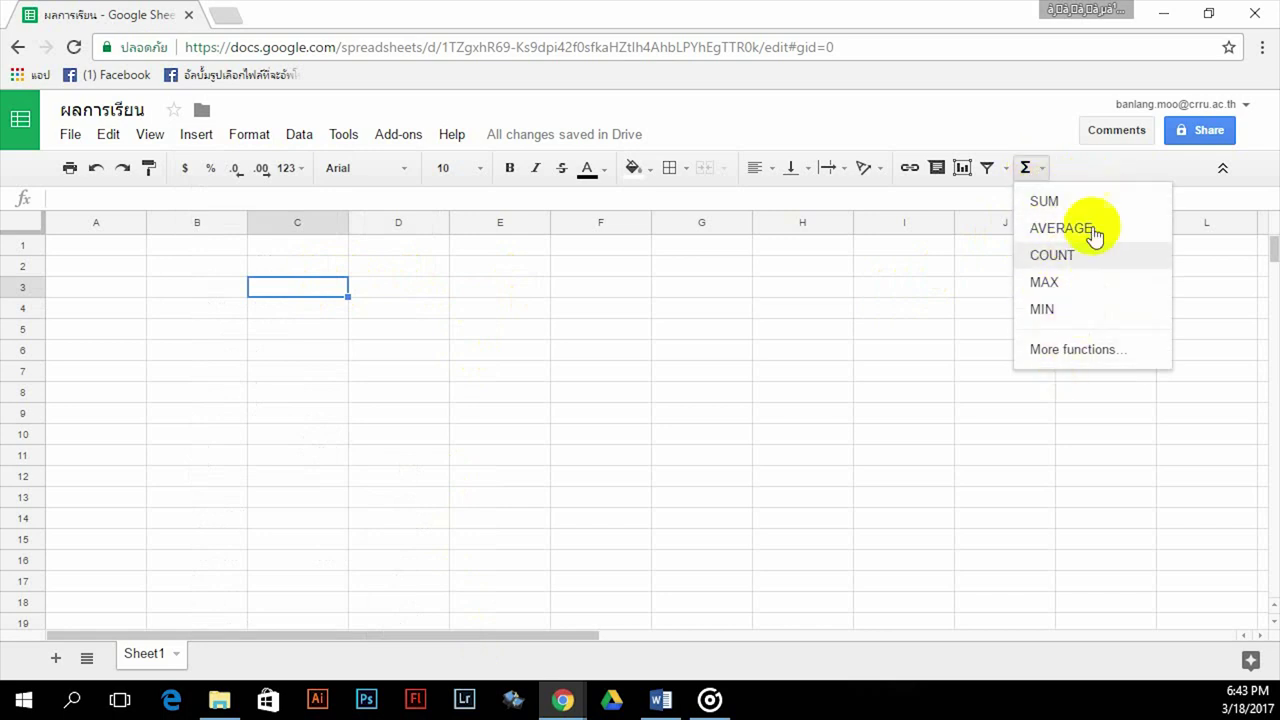
{"action": "left_click", "coordinate": [658, 287]}
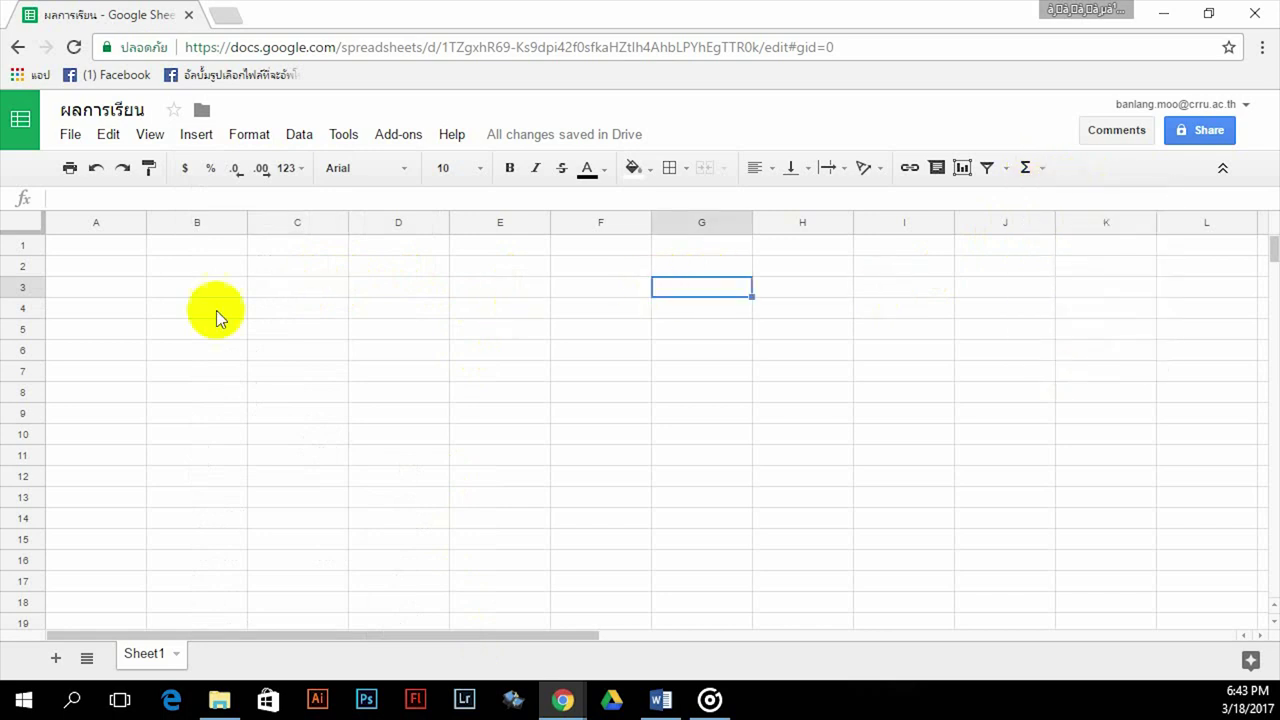
{"action": "left_click", "coordinate": [183, 289]}
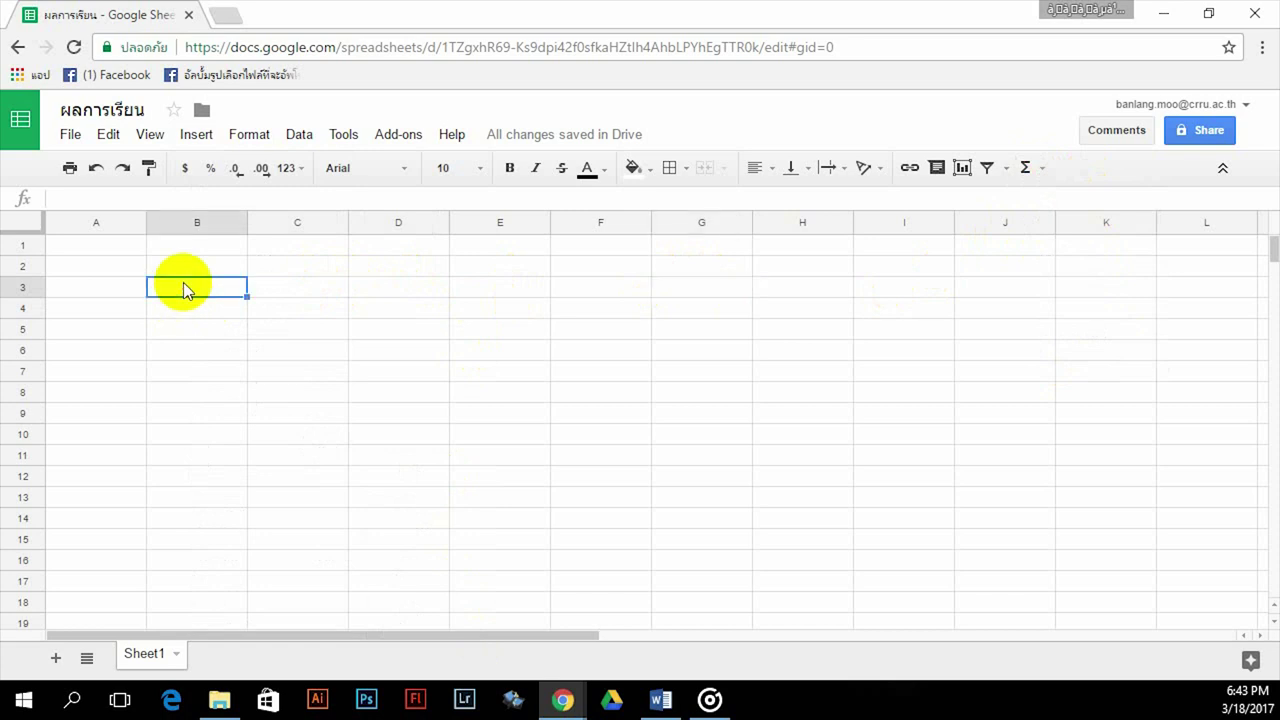
{"action": "double_click", "coordinate": [184, 286]}
{"action": "type", "text": "="}
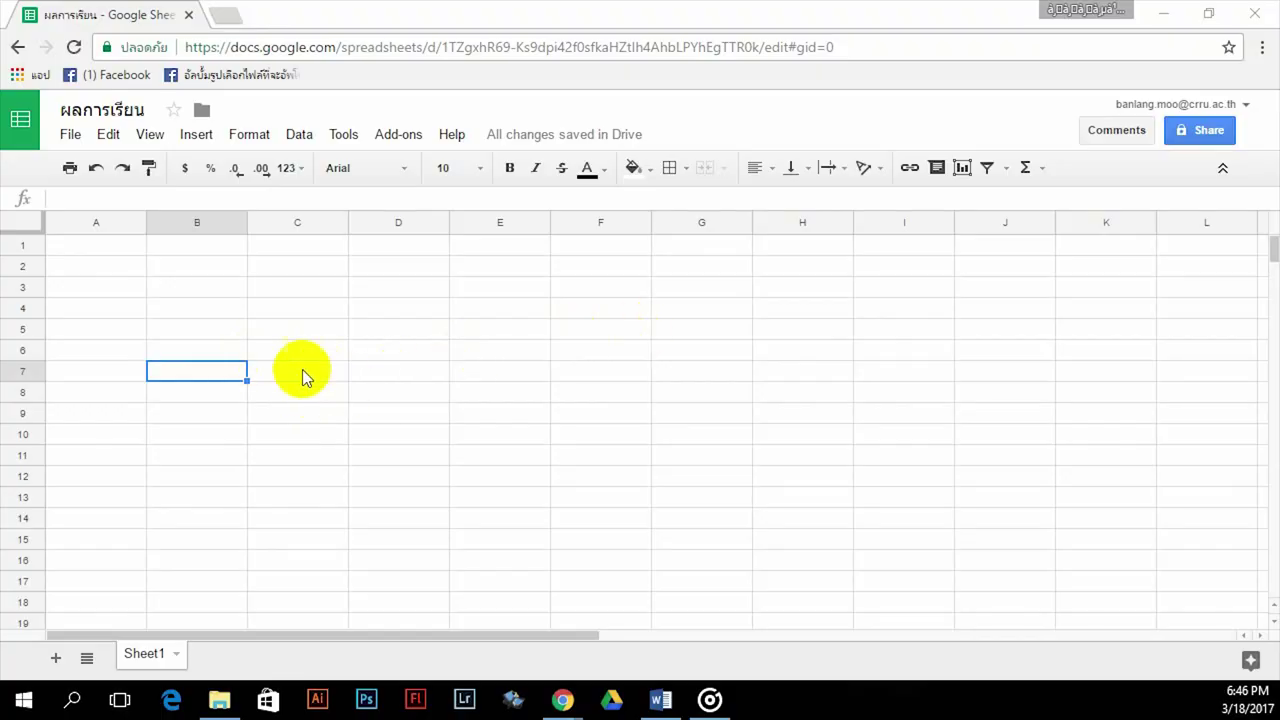
{"action": "left_click", "coordinate": [194, 313]}
{"action": "double_click", "coordinate": [195, 313]}
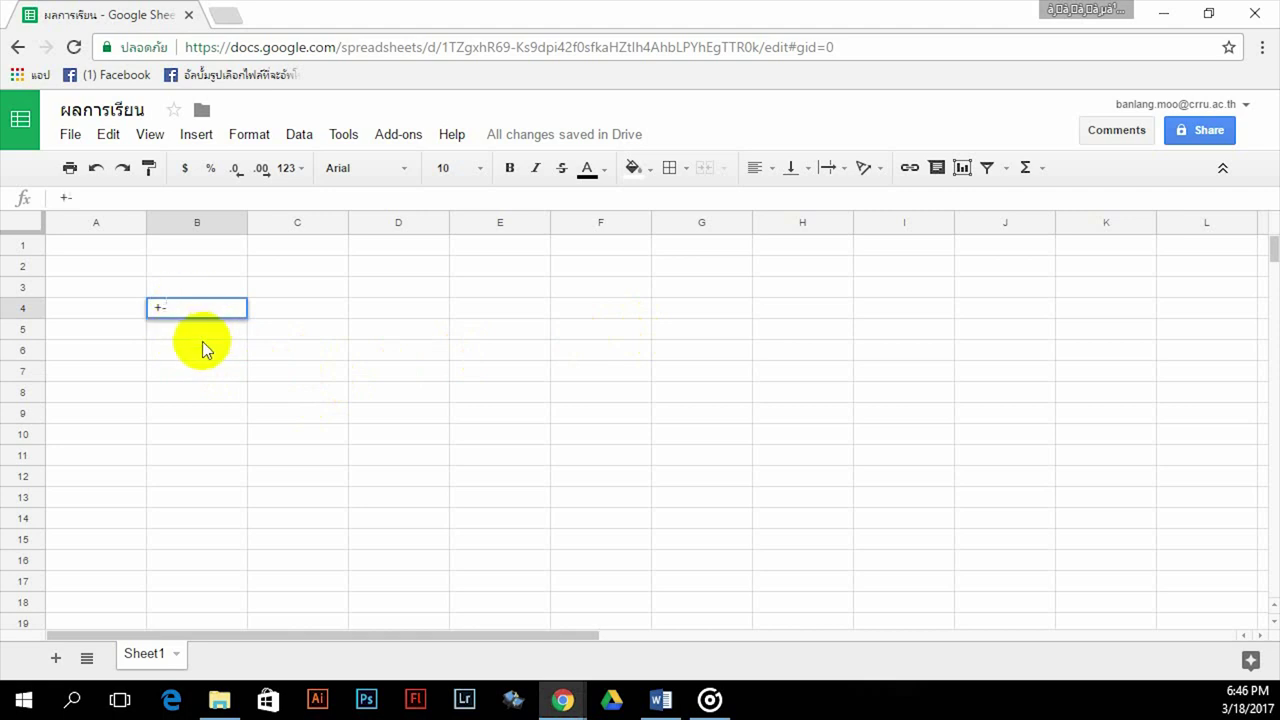
{"action": "key", "text": "Escape"}
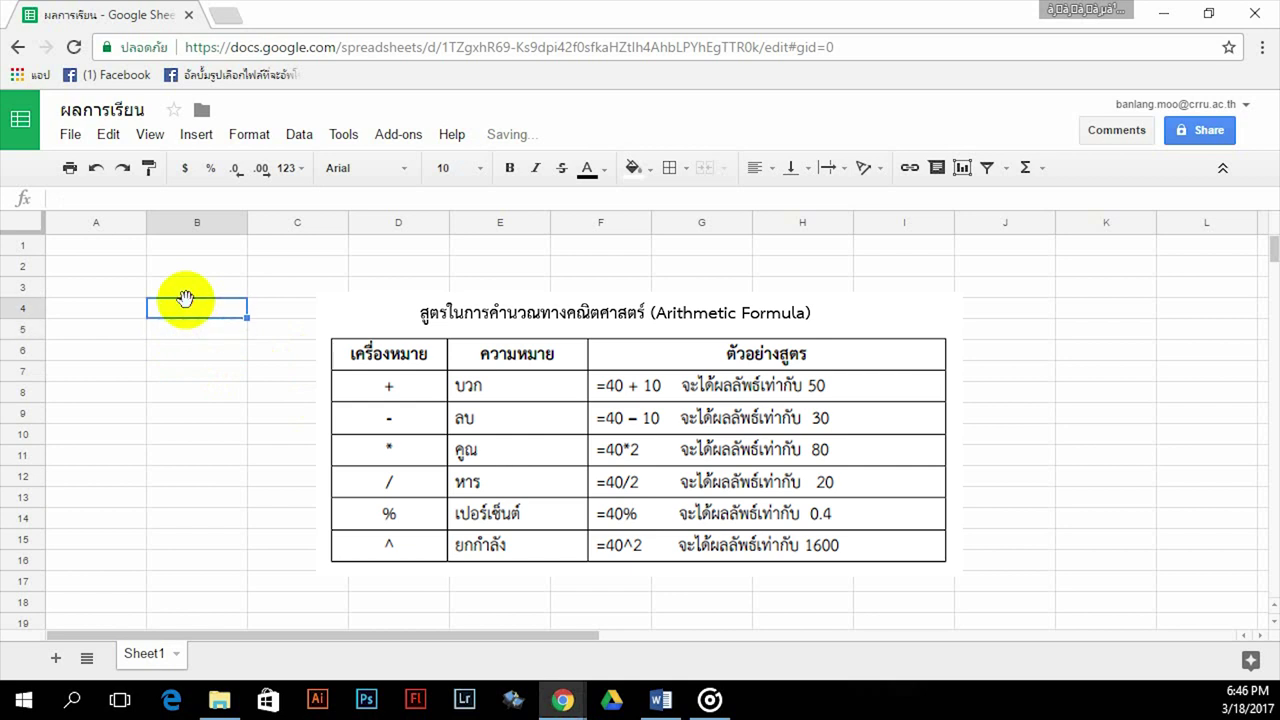
{"action": "double_click", "coordinate": [185, 308]}
{"action": "type", "text": "="}
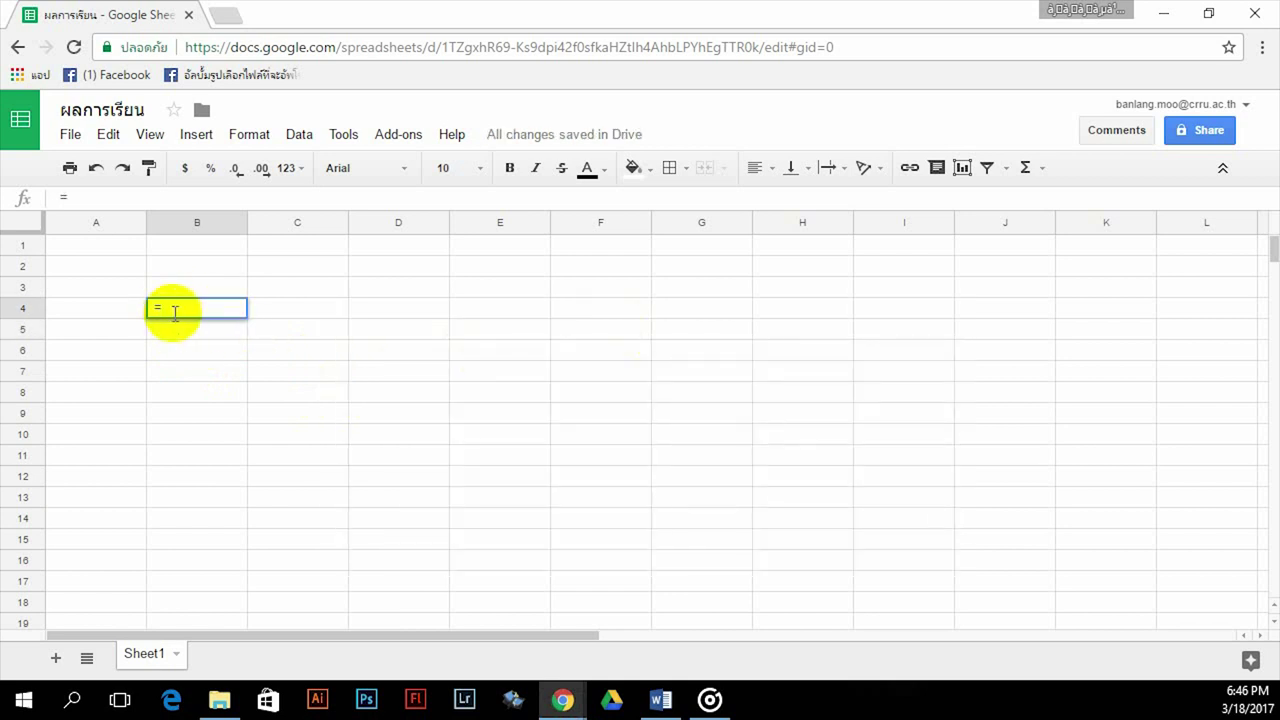
{"action": "key", "text": "Escape"}
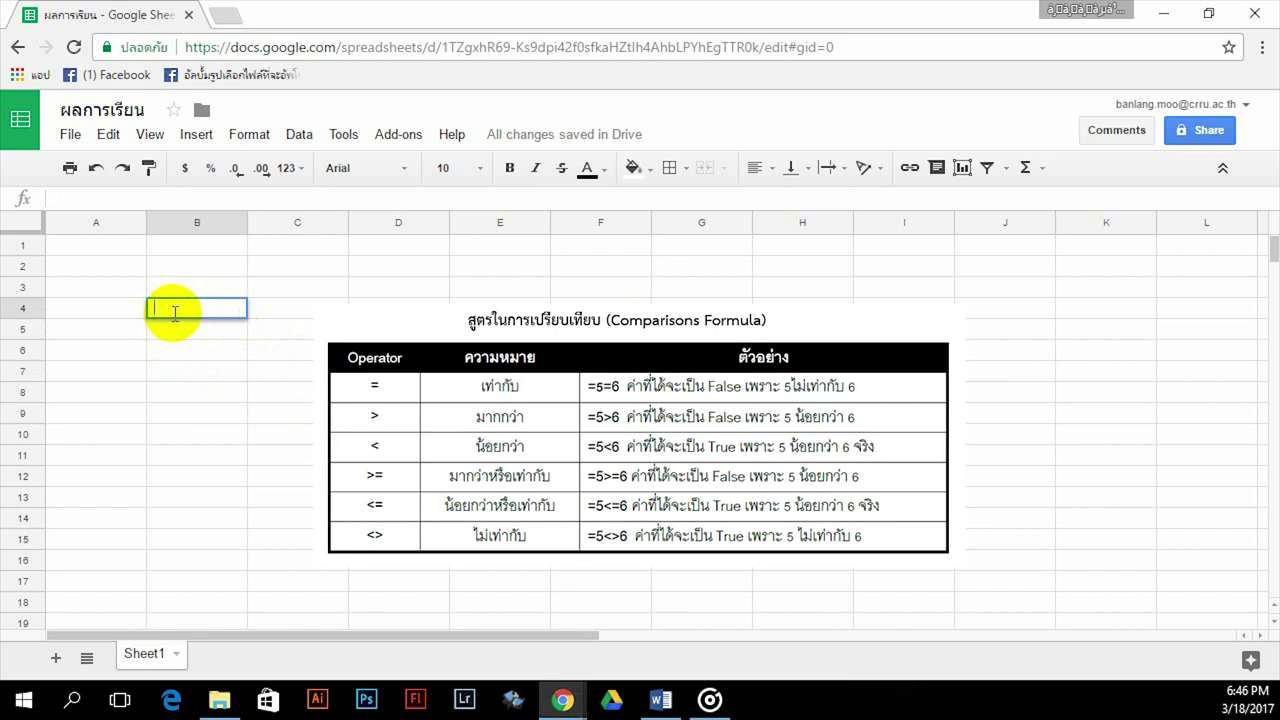
{"action": "type", "text": "&"}
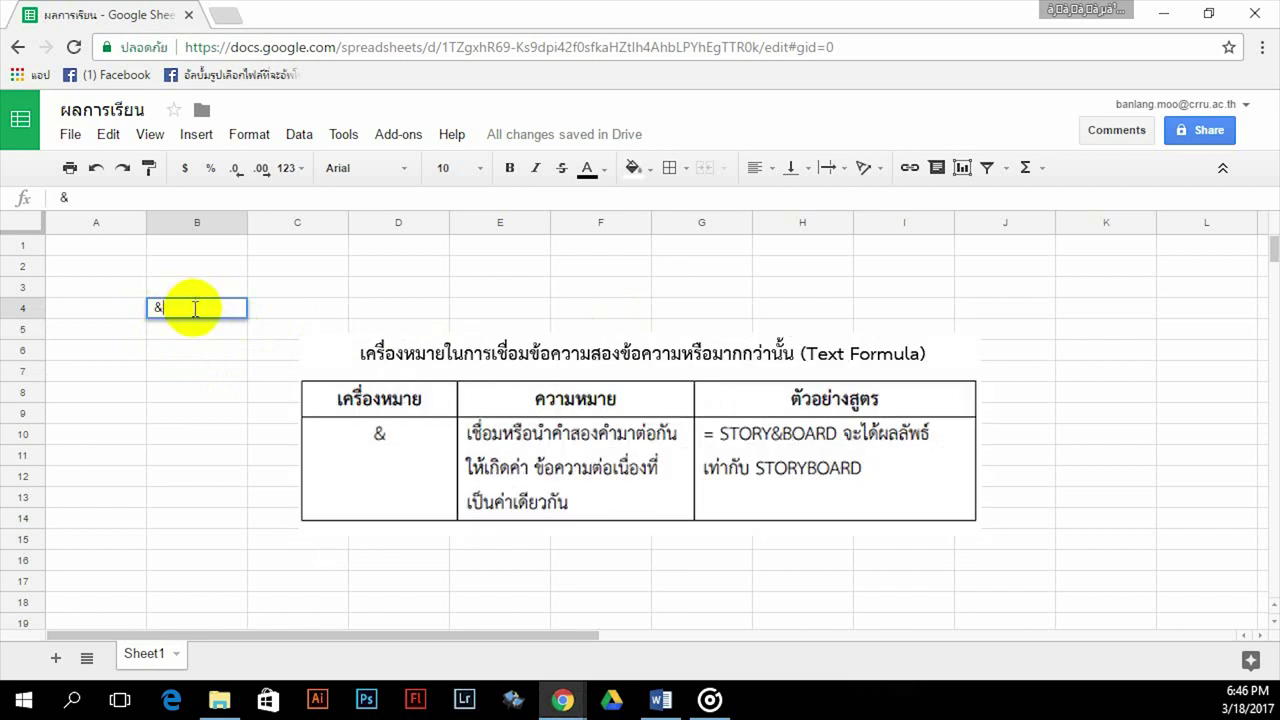
{"action": "key", "text": "BackSpace"}
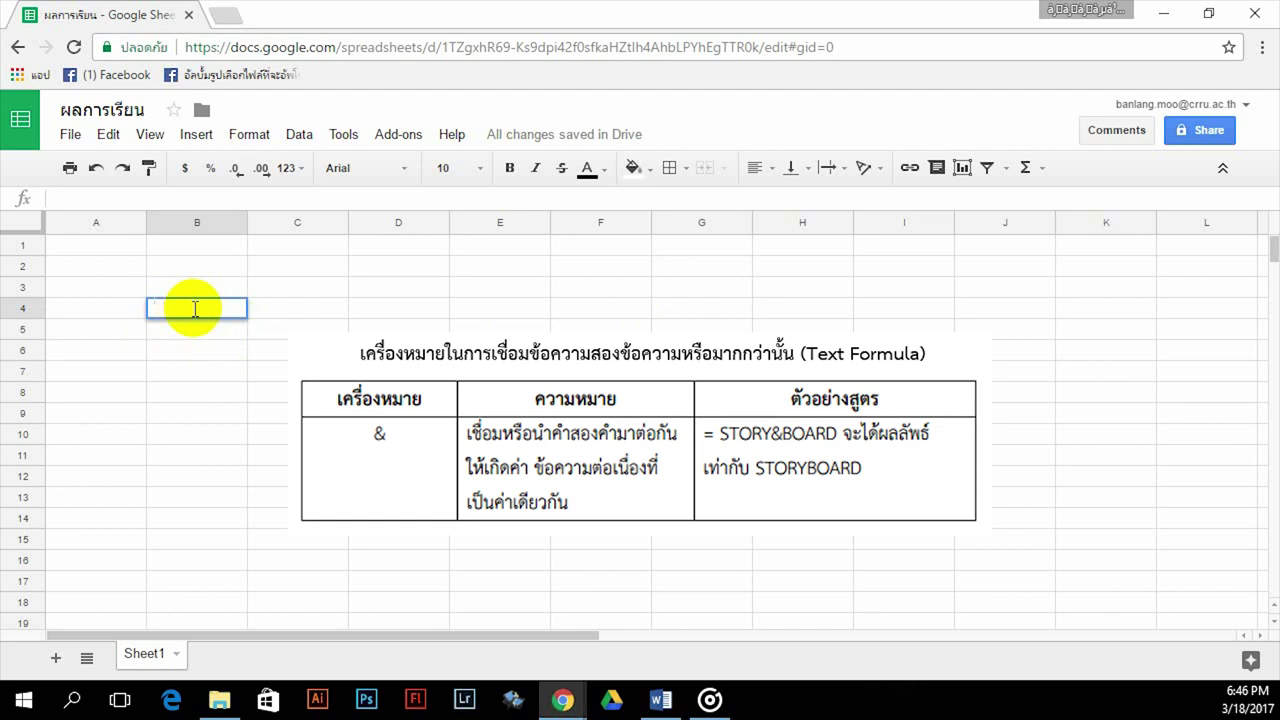
{"action": "type", "text": ":"}
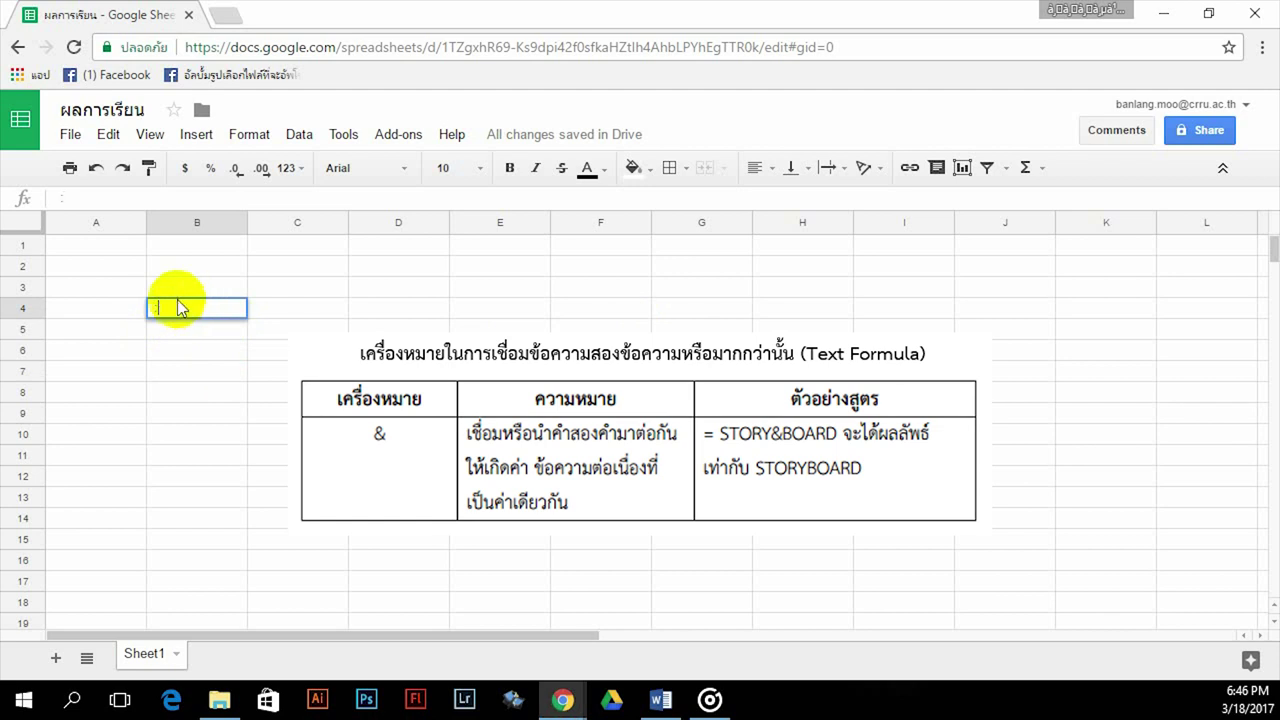
{"action": "key", "text": "BackSpace"}
{"action": "left_click", "coordinate": [234, 368]}
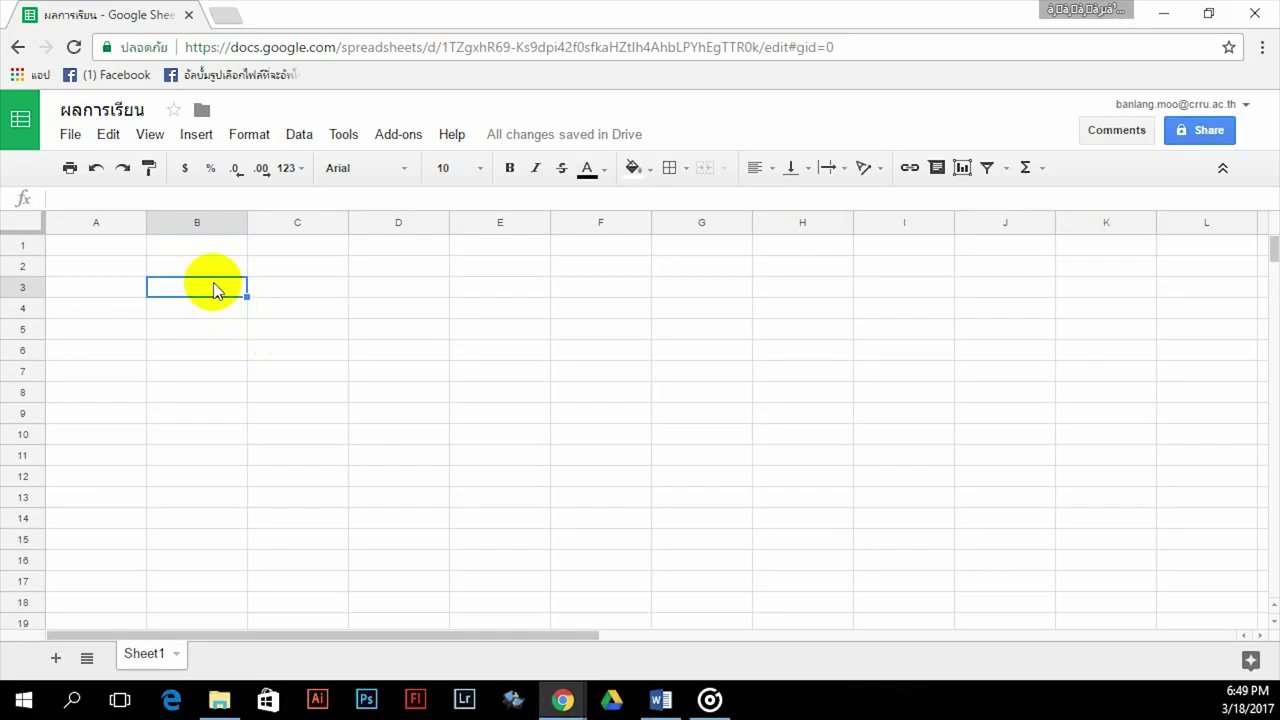
{"action": "key", "text": "Up"}
{"action": "key", "text": "Up"}
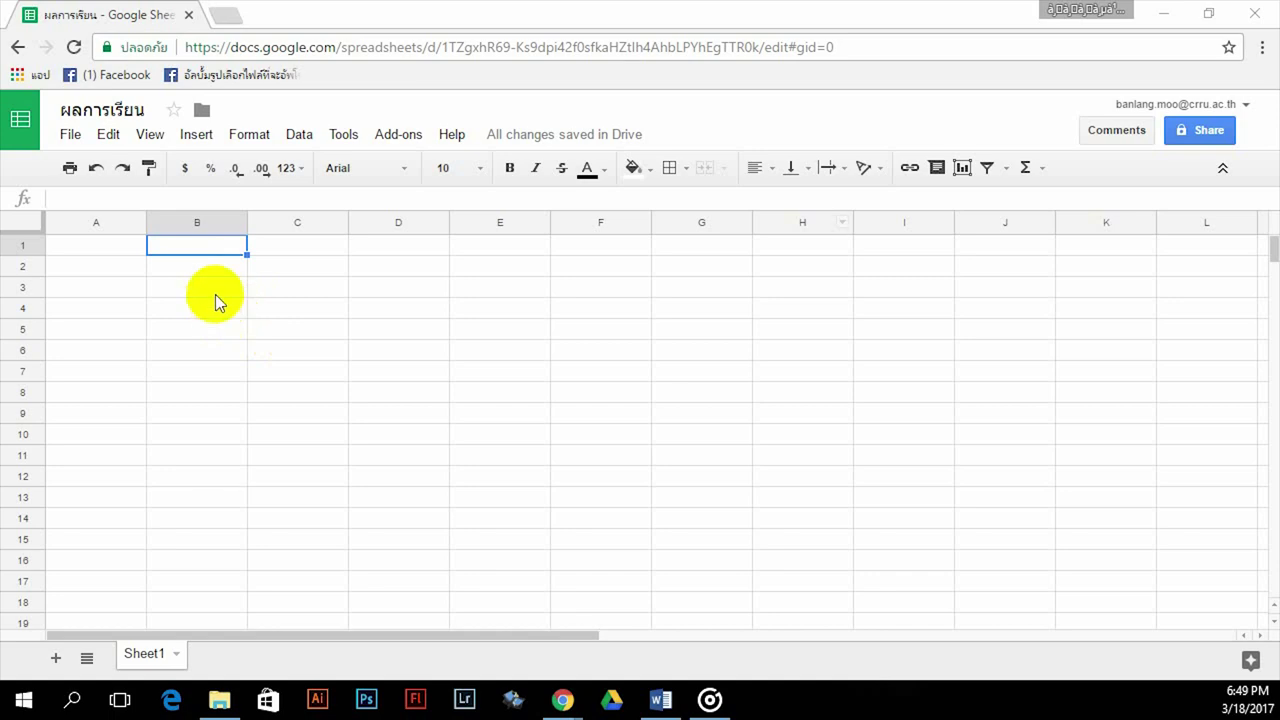
Enter the addition formula =6+2 in cell B3
{"action": "left_click", "coordinate": [213, 289]}
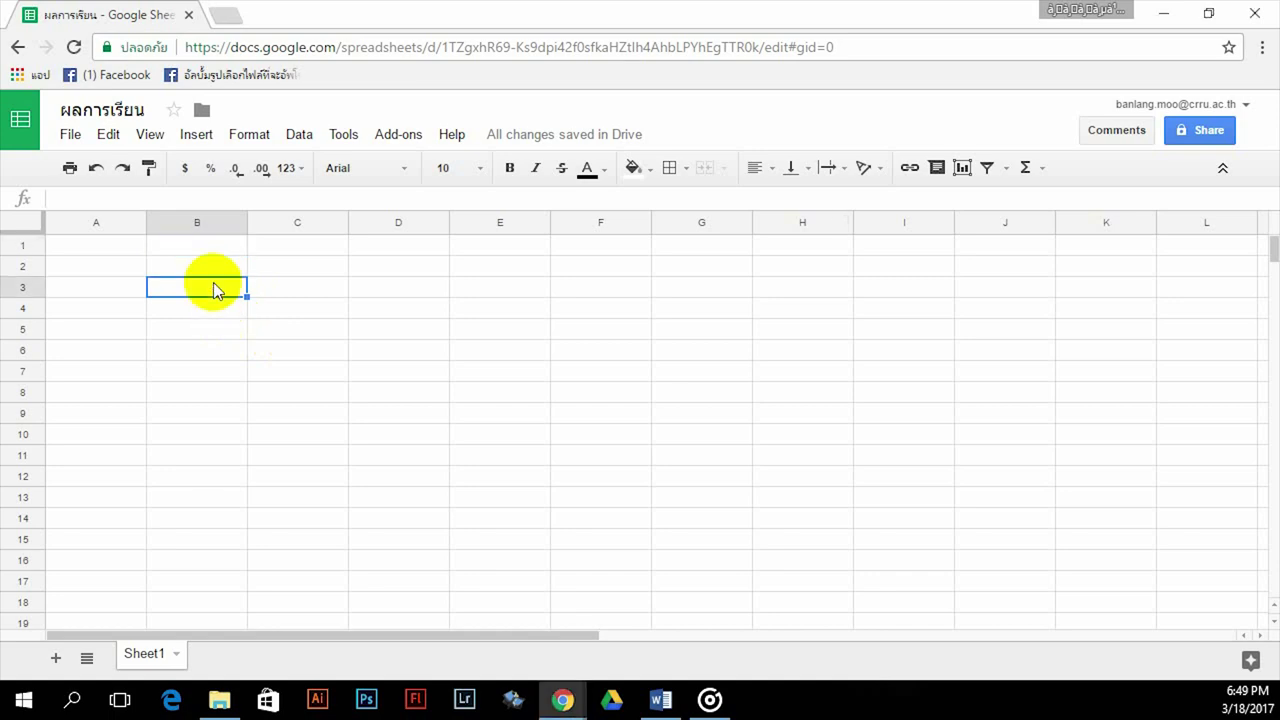
{"action": "type", "text": "="}
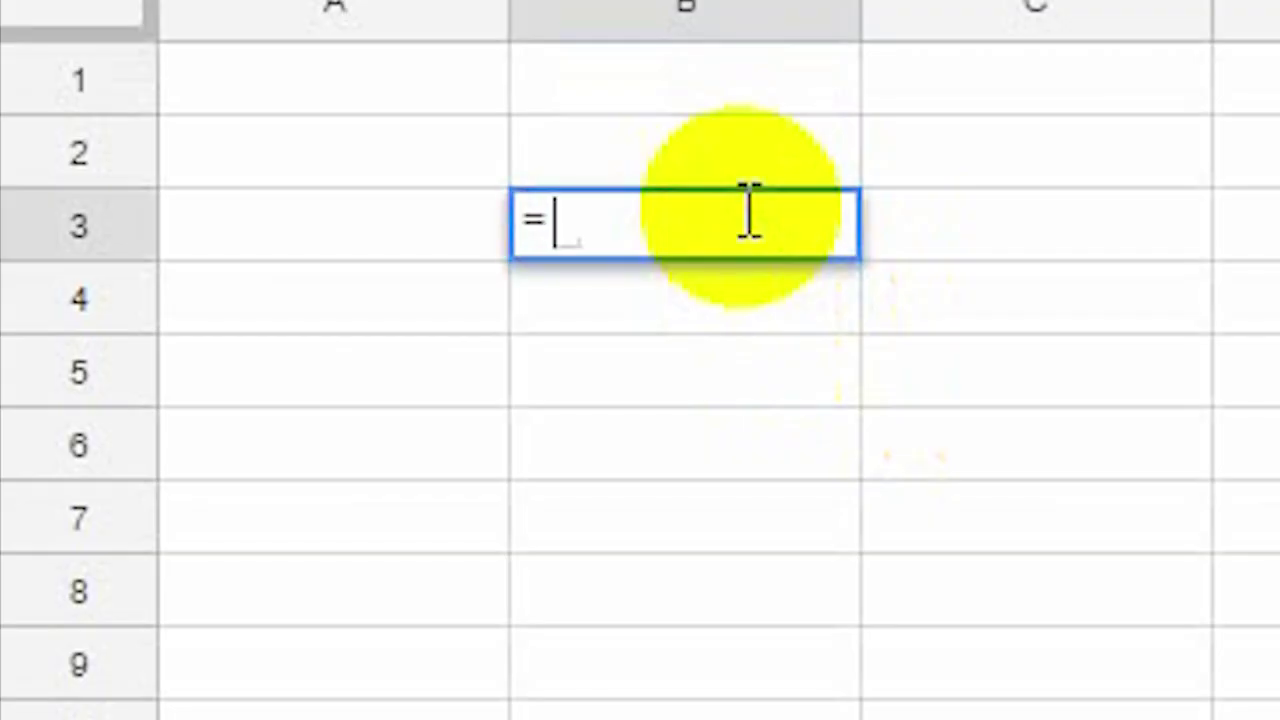
{"action": "type", "text": "6+2"}
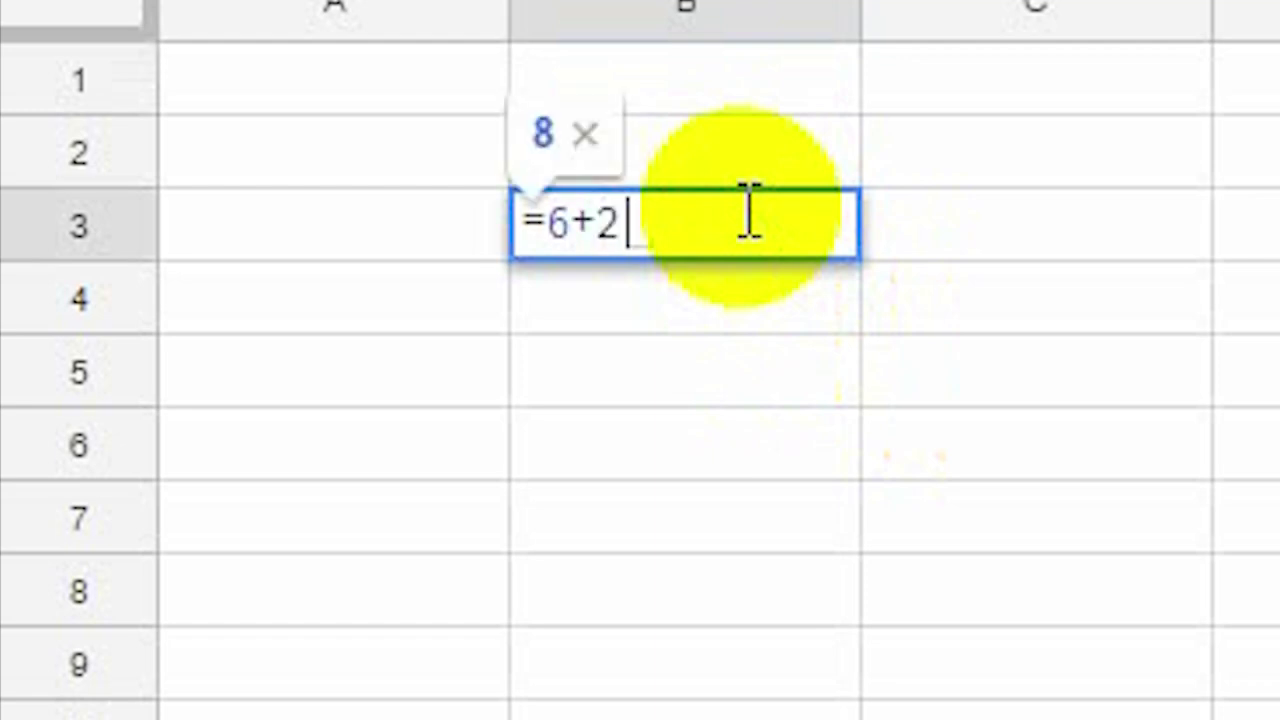
{"action": "key", "text": "Return"}
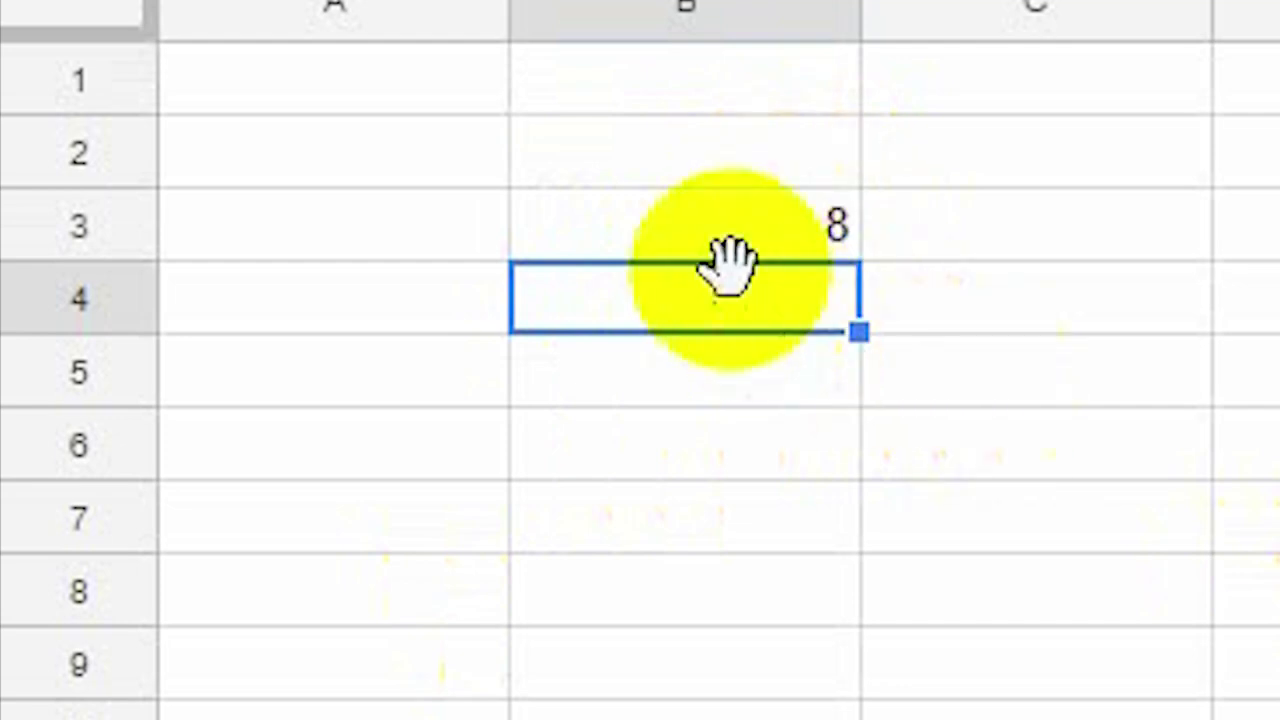
Change the formula in cell B3 to =8+6
{"action": "left_click", "coordinate": [686, 229]}
{"action": "double_click", "coordinate": [759, 225]}
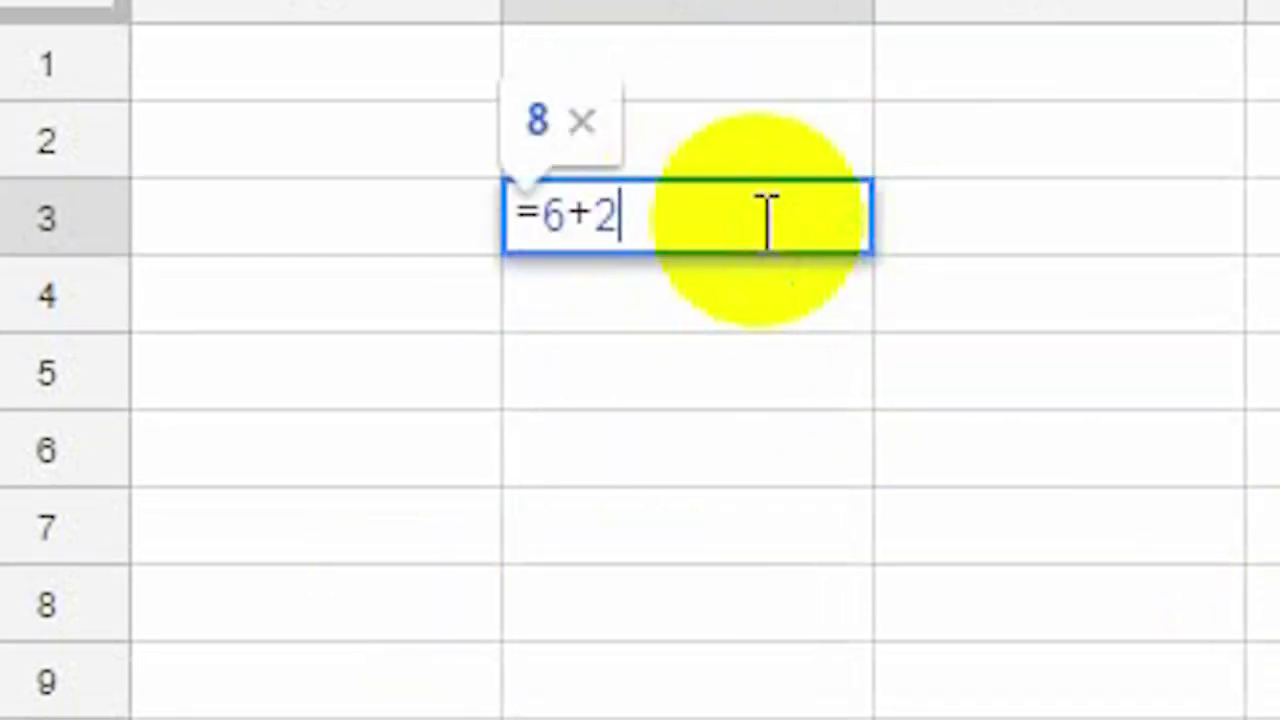
{"action": "key", "text": "BackSpace"}
{"action": "key", "text": "BackSpace"}
{"action": "key", "text": "BackSpace"}
{"action": "type", "text": "8+6"}
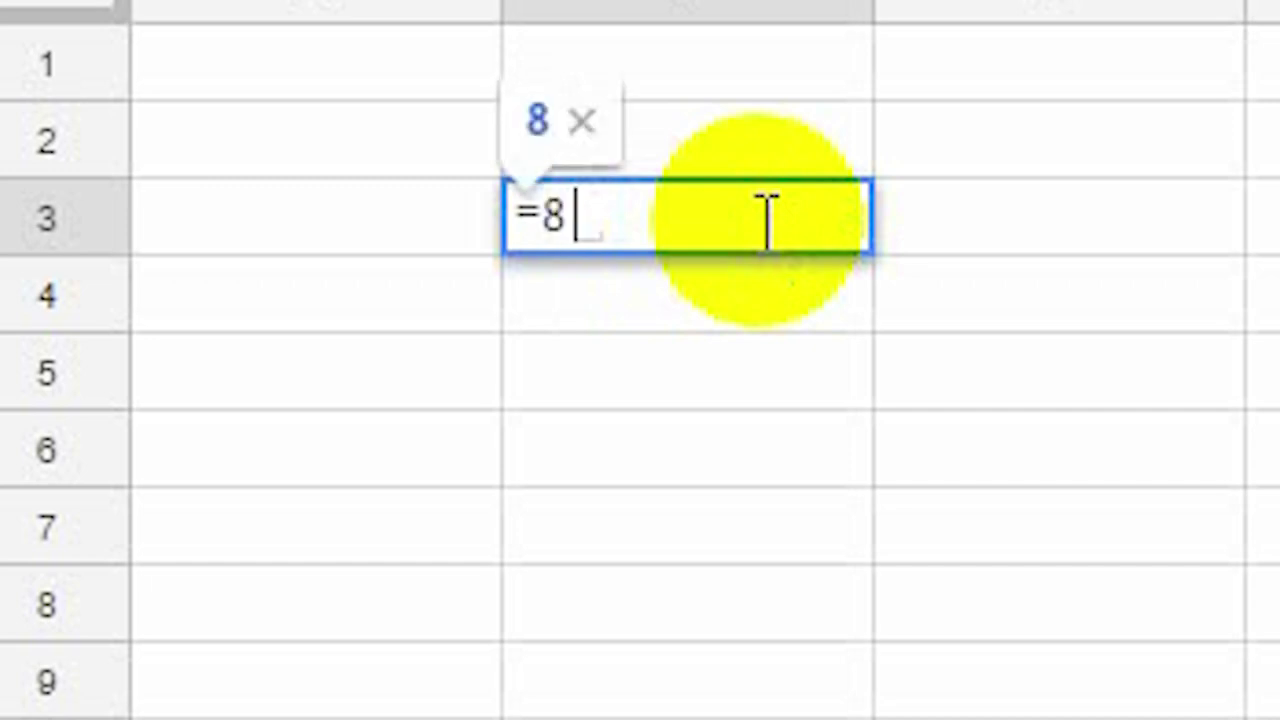
{"action": "key", "text": "Return"}
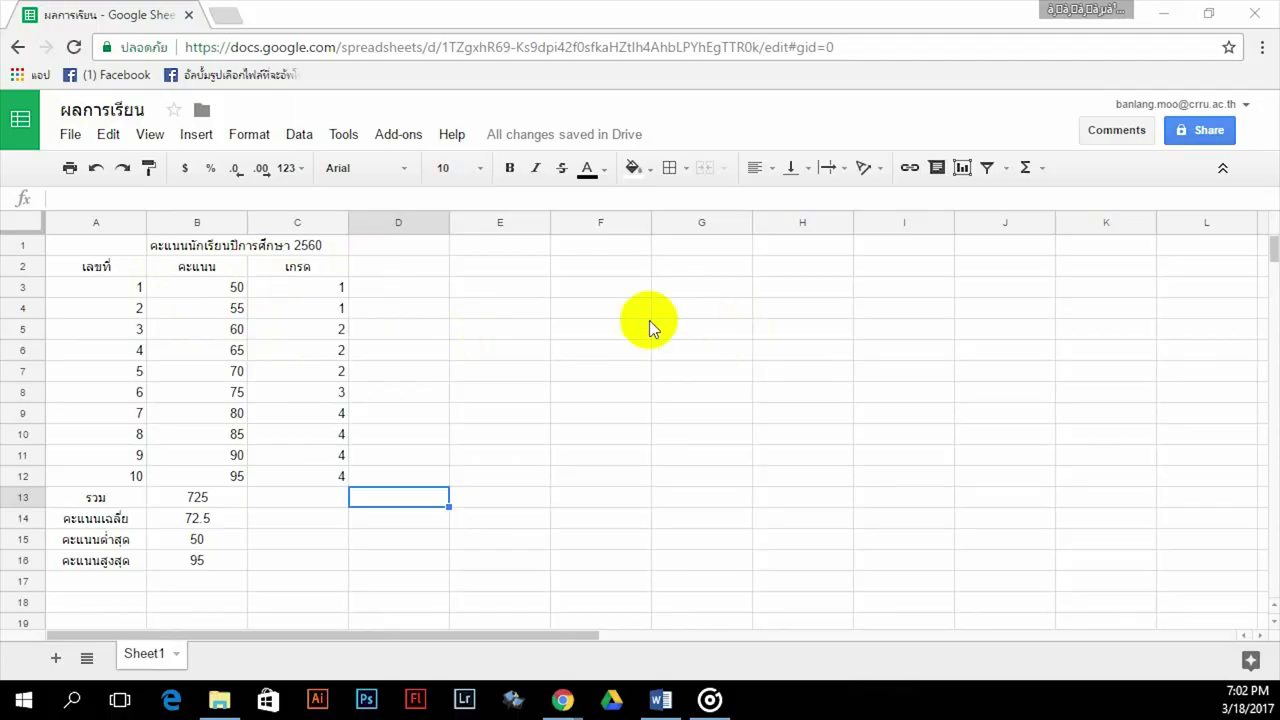
Examine the grade values in column C of the student score table, from row 3 down to row 13
{"action": "left_click", "coordinate": [396, 286]}
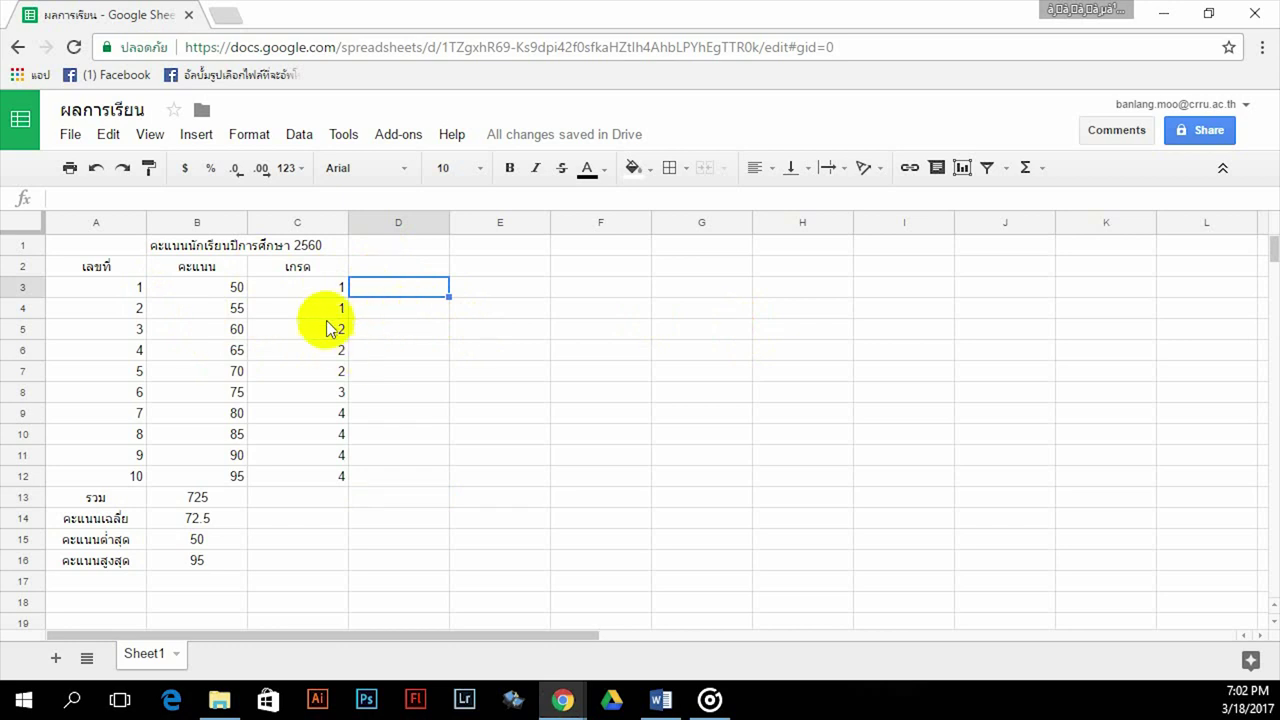
{"action": "left_click", "coordinate": [330, 287]}
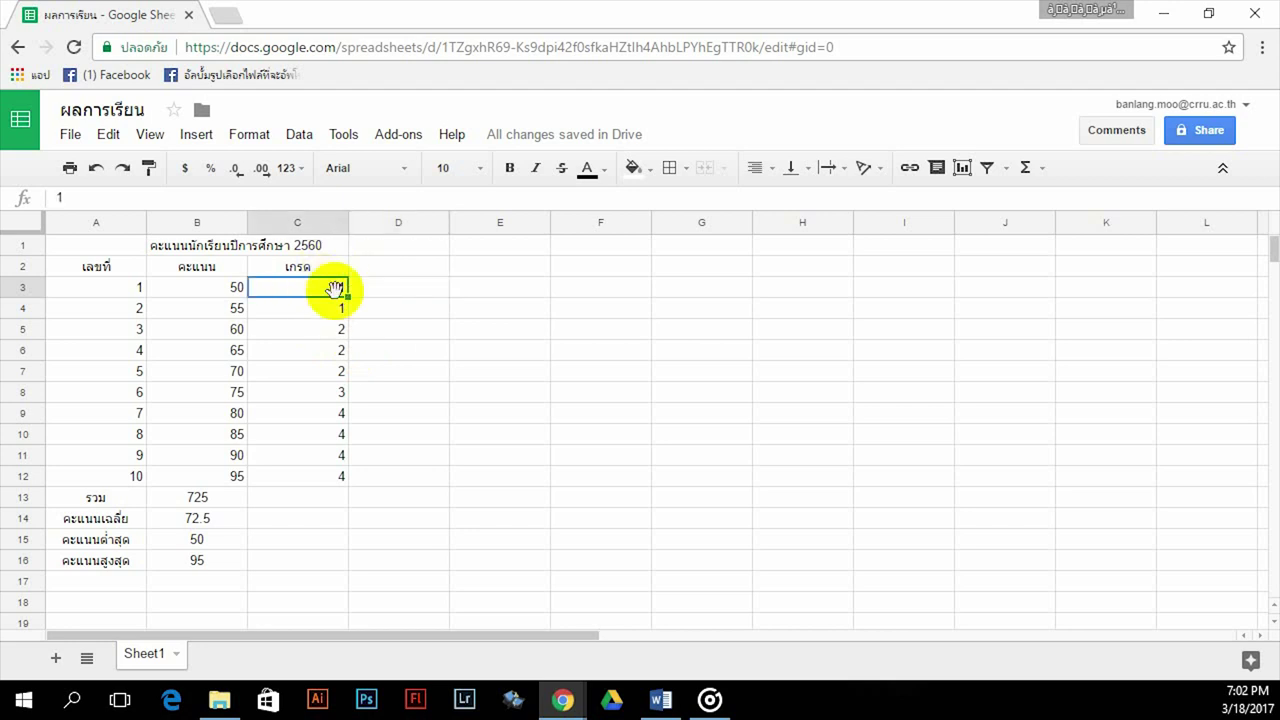
{"action": "left_click", "coordinate": [335, 330]}
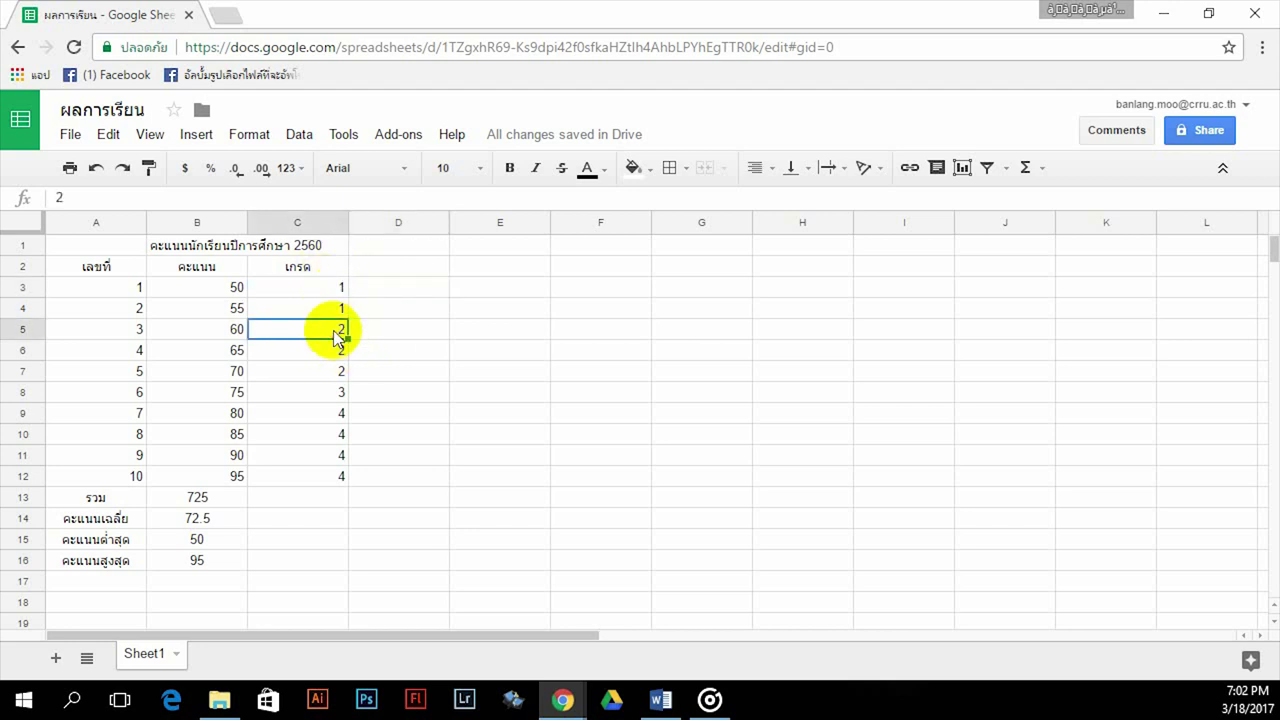
{"action": "left_click", "coordinate": [338, 394]}
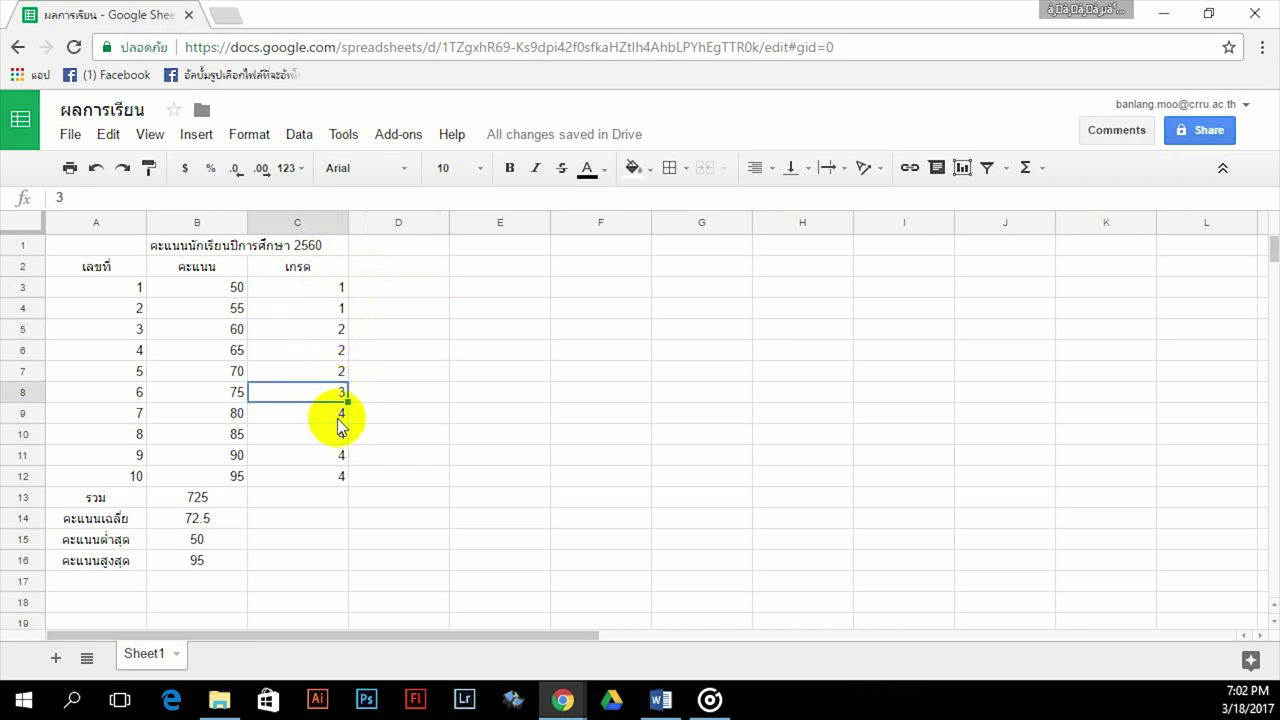
{"action": "left_click", "coordinate": [336, 414]}
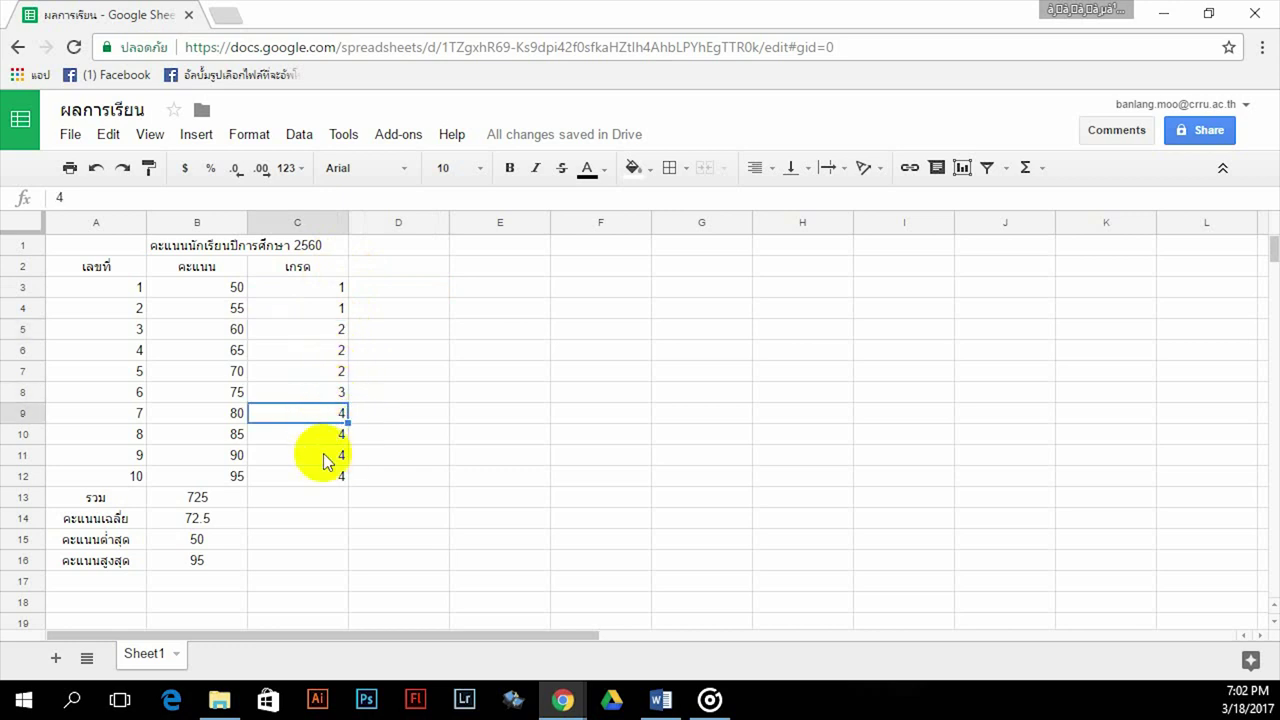
{"action": "left_click", "coordinate": [331, 495]}
{"action": "scroll", "coordinate": [331, 495], "scroll_direction": "down", "scroll_amount": 1}
{"action": "scroll", "coordinate": [331, 495], "scroll_direction": "up", "scroll_amount": 1}
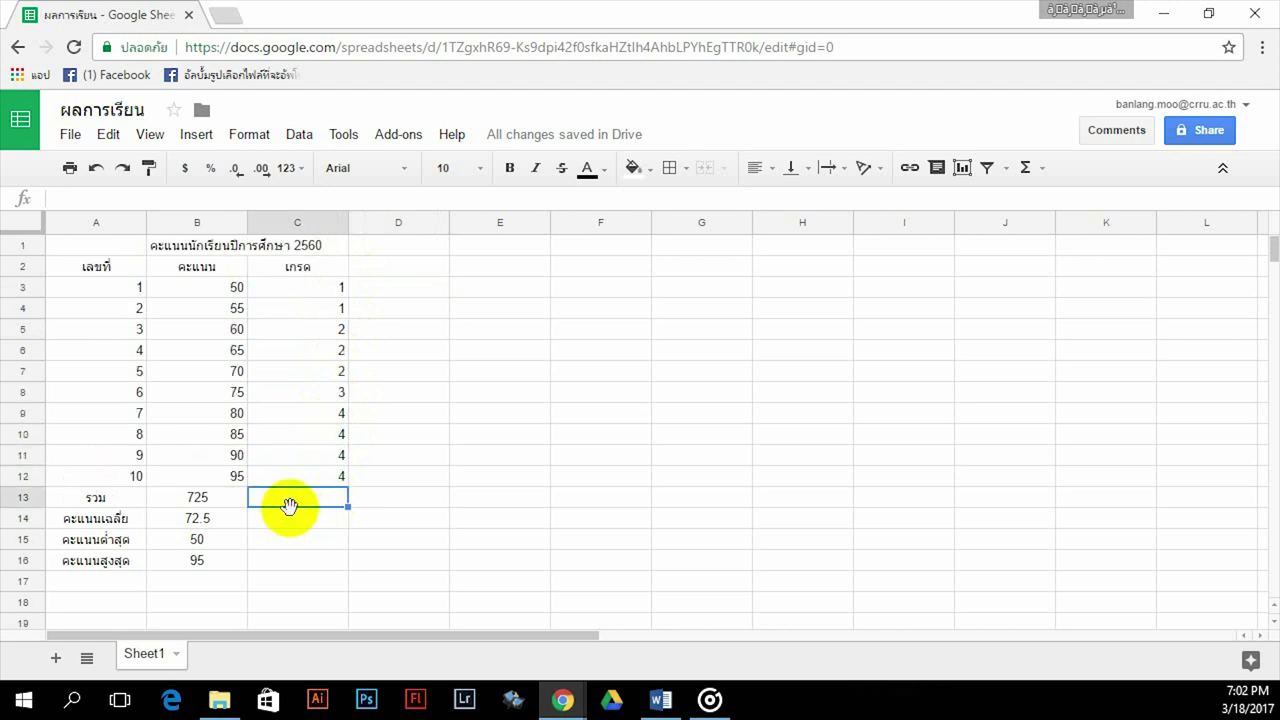
Inspect the formulas behind the total, average, lowest and highest scores in cells B13 to B16
{"action": "left_click", "coordinate": [209, 502]}
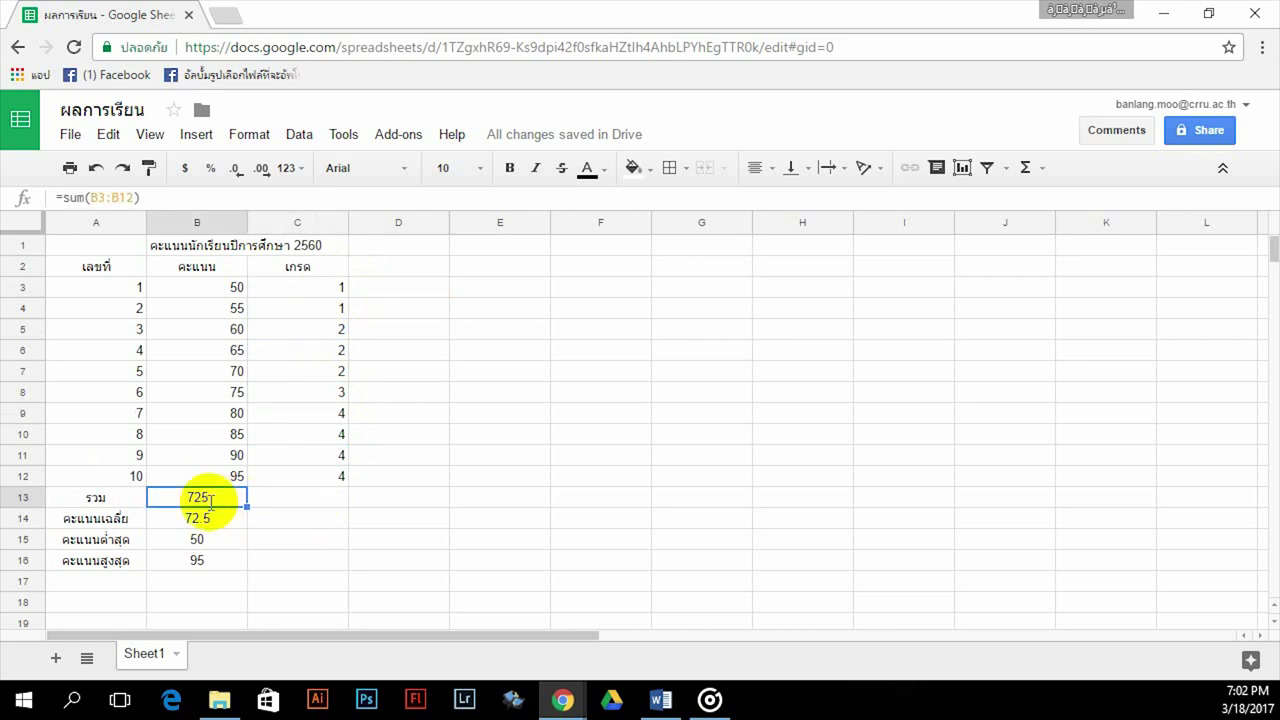
{"action": "double_click", "coordinate": [172, 500]}
{"action": "left_click_drag", "start_coordinate": [152, 497], "coordinate": [245, 497]}
{"action": "left_click", "coordinate": [238, 497]}
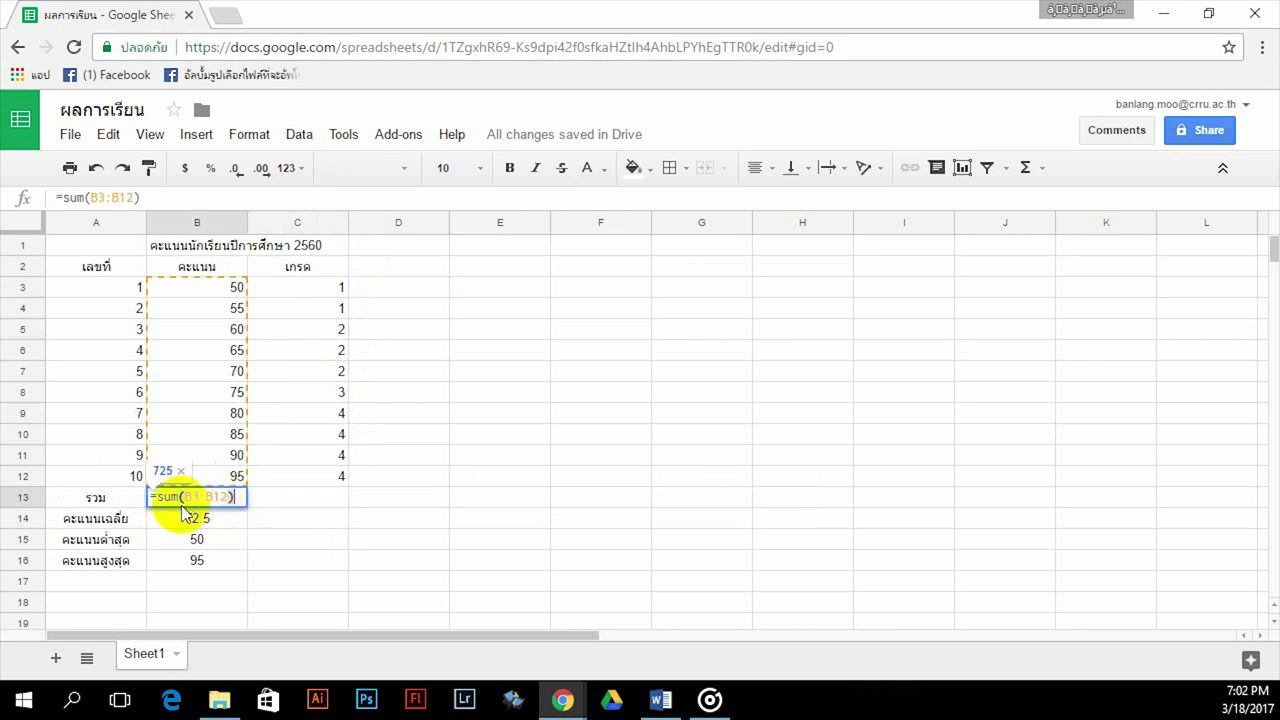
{"action": "left_click", "coordinate": [218, 522]}
{"action": "double_click", "coordinate": [225, 520]}
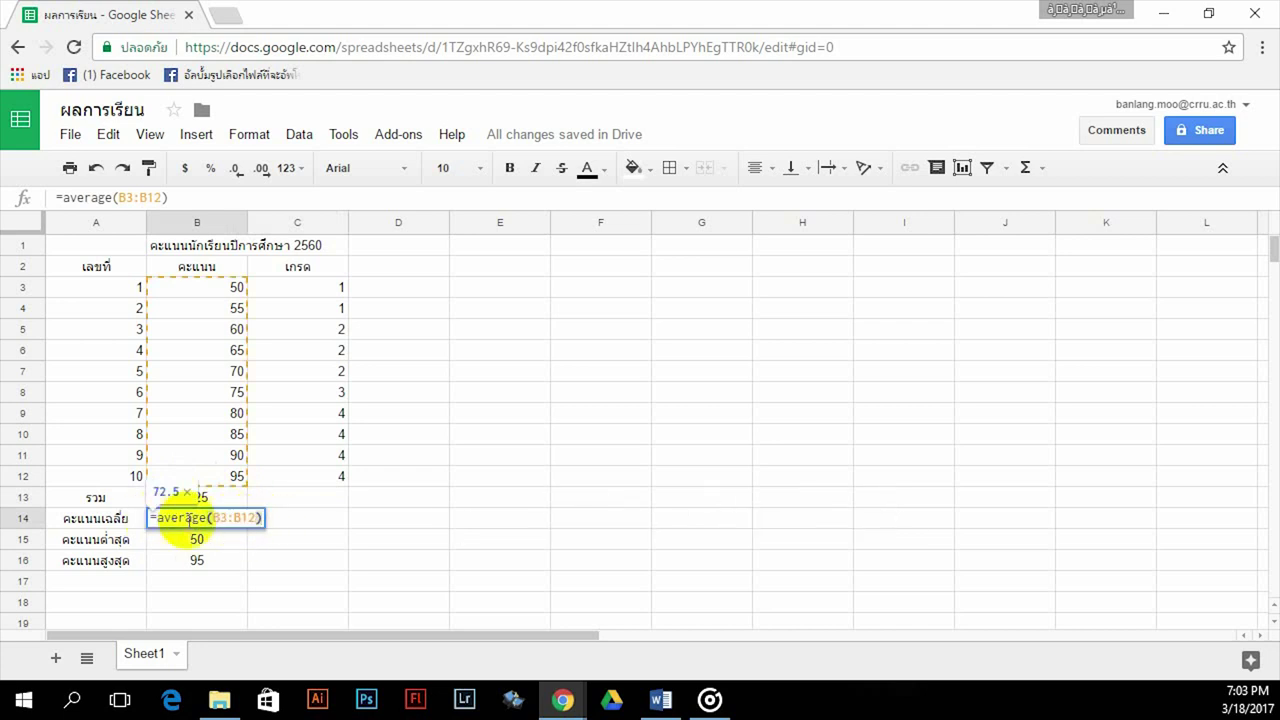
{"action": "left_click", "coordinate": [222, 540]}
{"action": "double_click", "coordinate": [222, 540]}
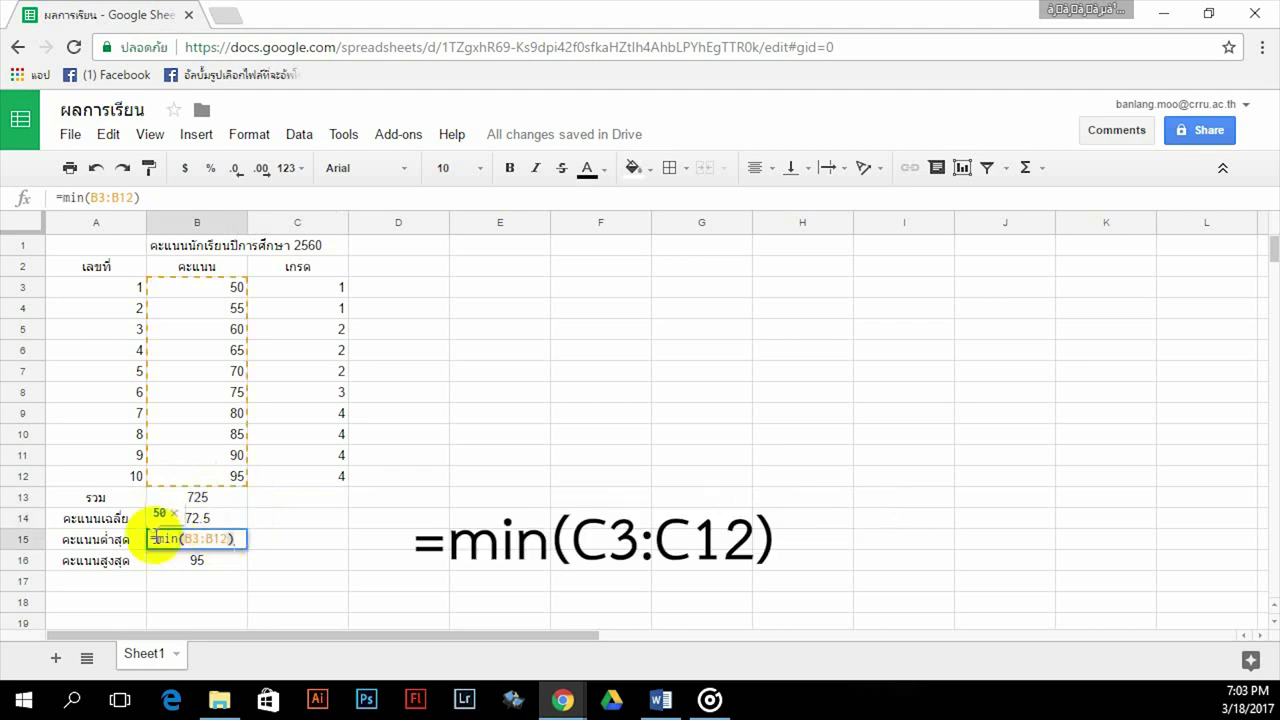
{"action": "left_click", "coordinate": [227, 559]}
{"action": "double_click", "coordinate": [244, 539]}
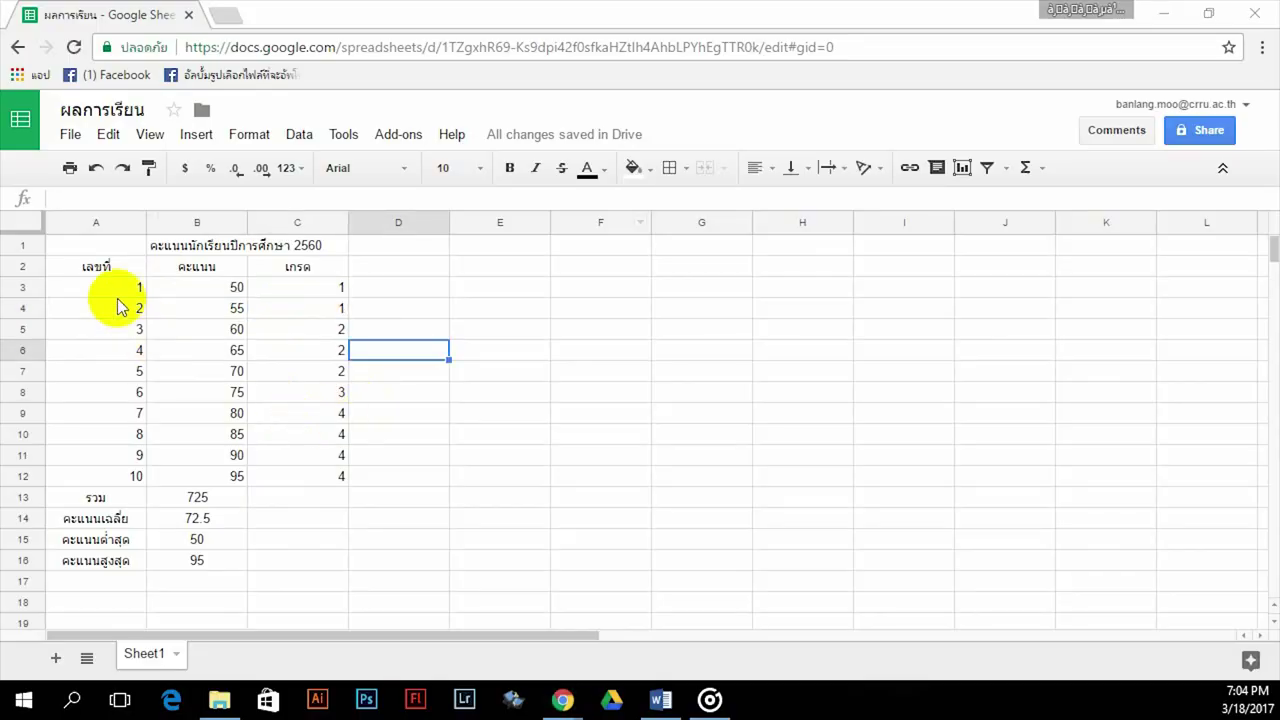
Review sample entries in the student number, score and grade columns of the table
{"action": "left_click", "coordinate": [110, 289]}
{"action": "left_click", "coordinate": [182, 291]}
{"action": "left_click", "coordinate": [312, 310]}
{"action": "left_click", "coordinate": [309, 349]}
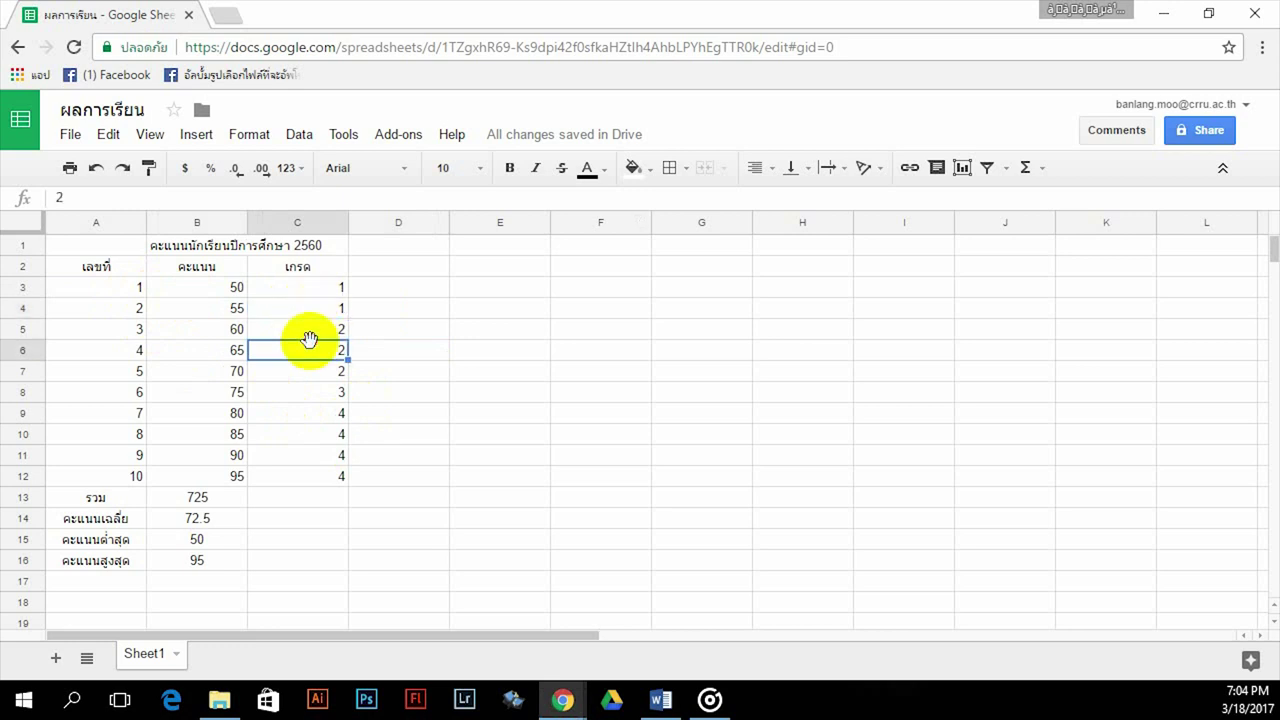
{"action": "left_click", "coordinate": [198, 330]}
{"action": "left_click", "coordinate": [178, 371]}
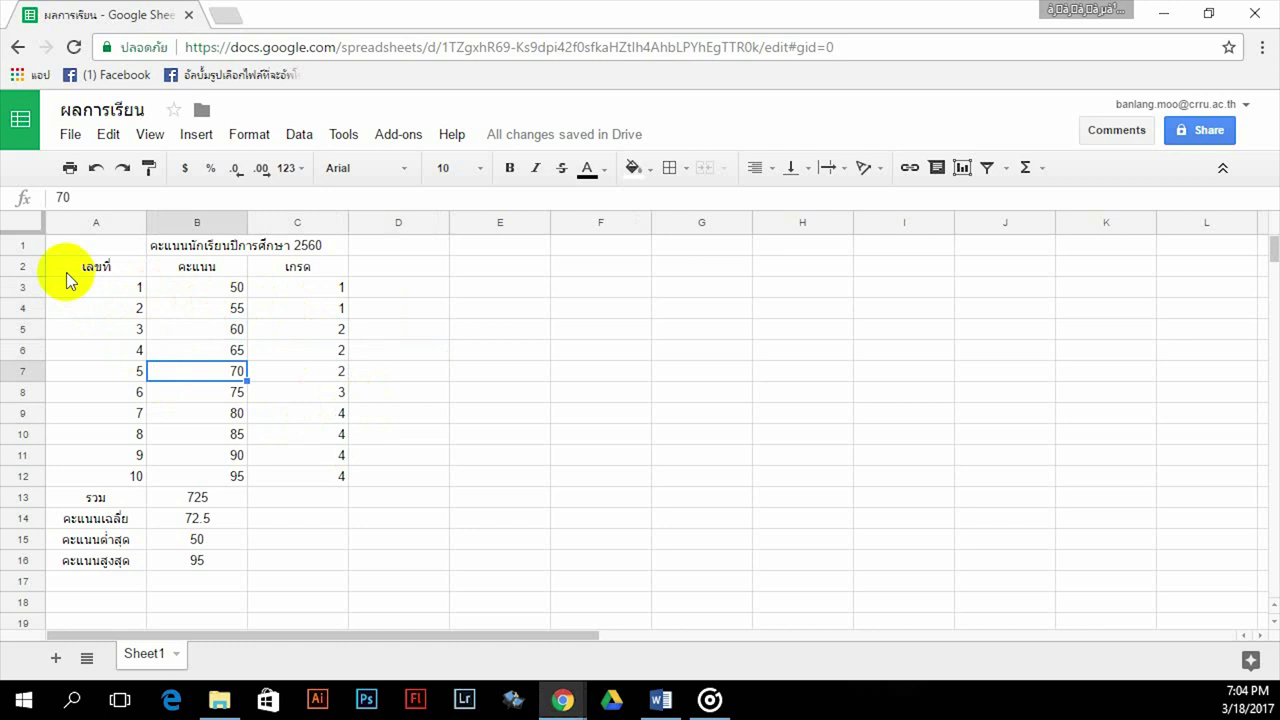
Insert a stacked area chart from the range A2:C12, reviewing the recommendations, chart types and customization options before insertion
{"action": "left_click_drag", "start_coordinate": [64, 270], "coordinate": [346, 472]}
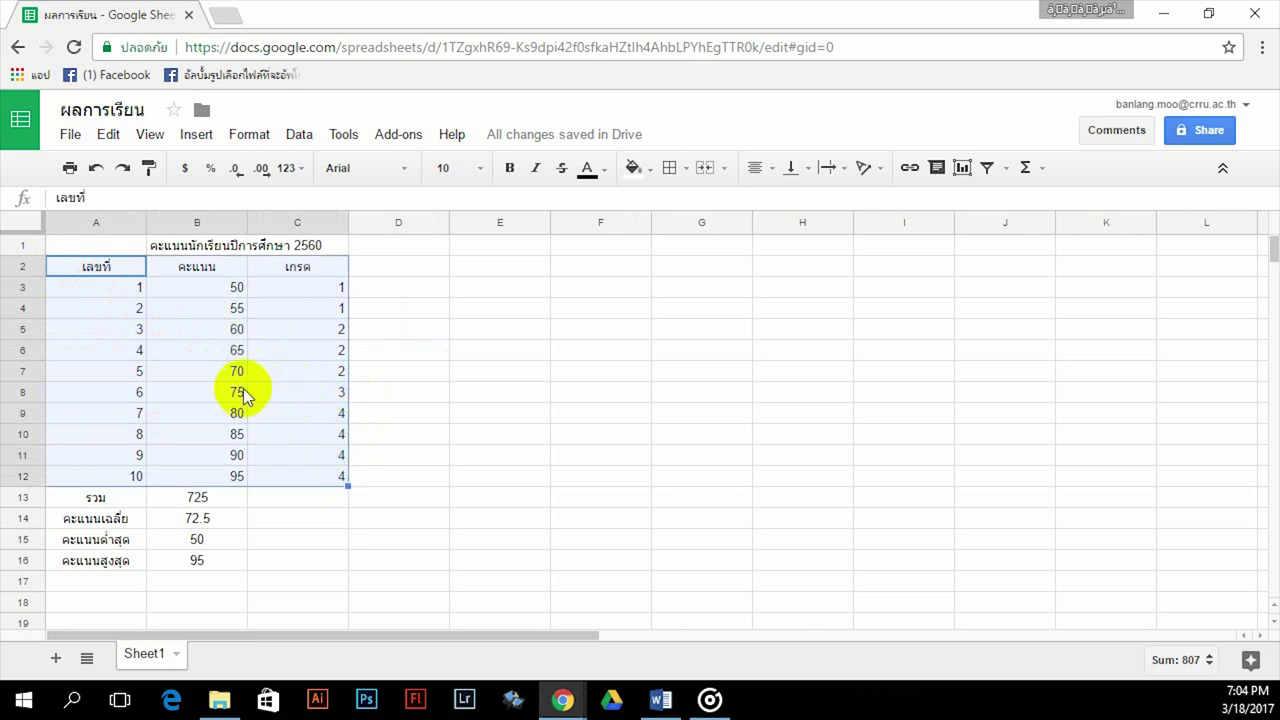
{"action": "left_click", "coordinate": [199, 138]}
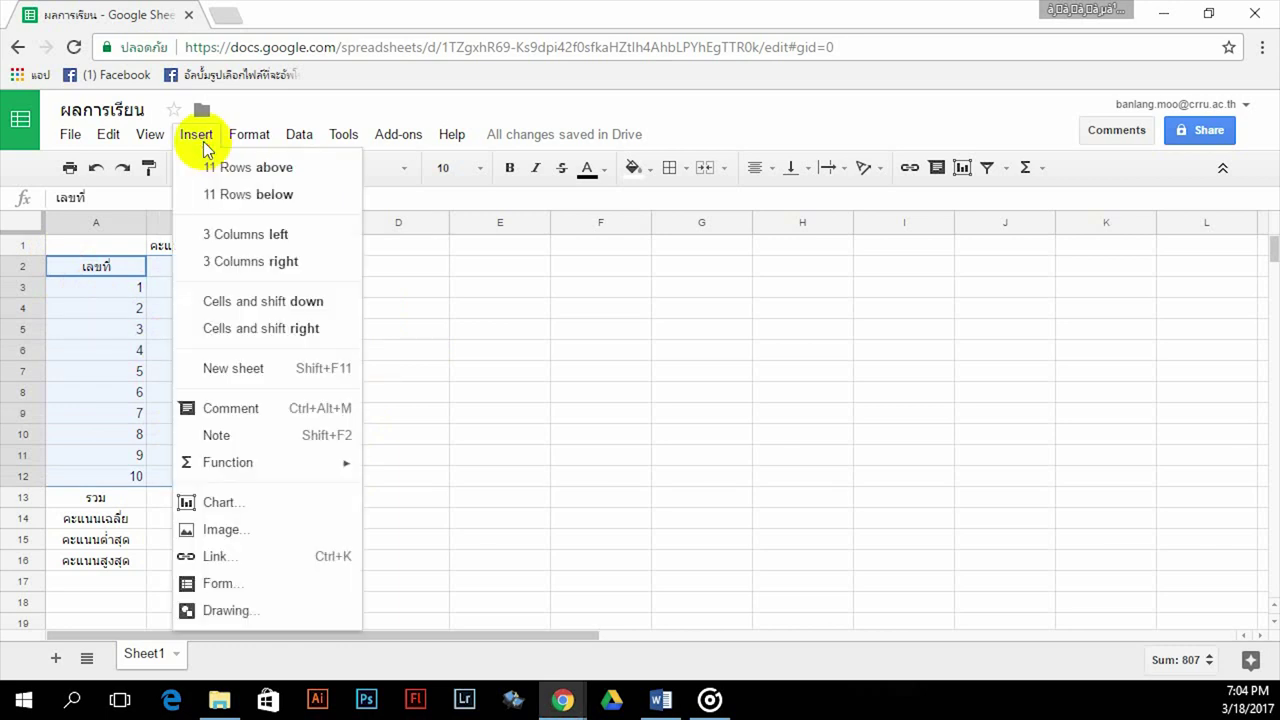
{"action": "left_click", "coordinate": [296, 506]}
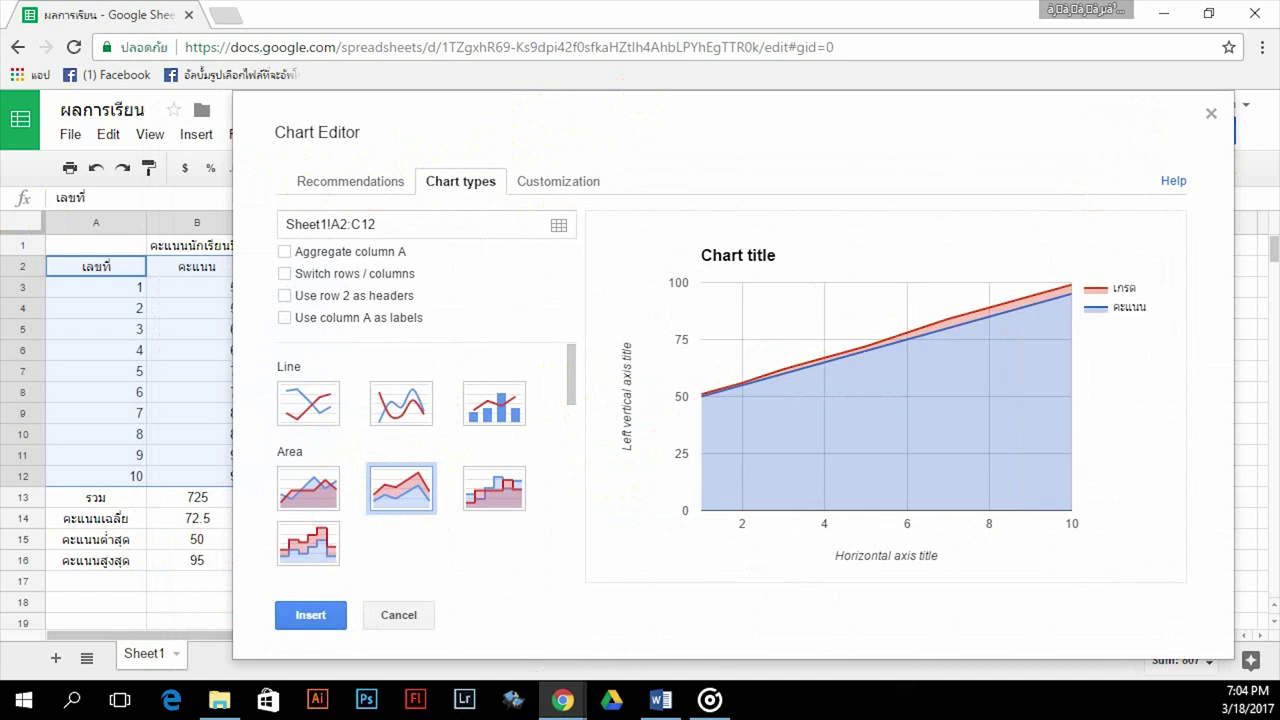
{"action": "left_click", "coordinate": [340, 184]}
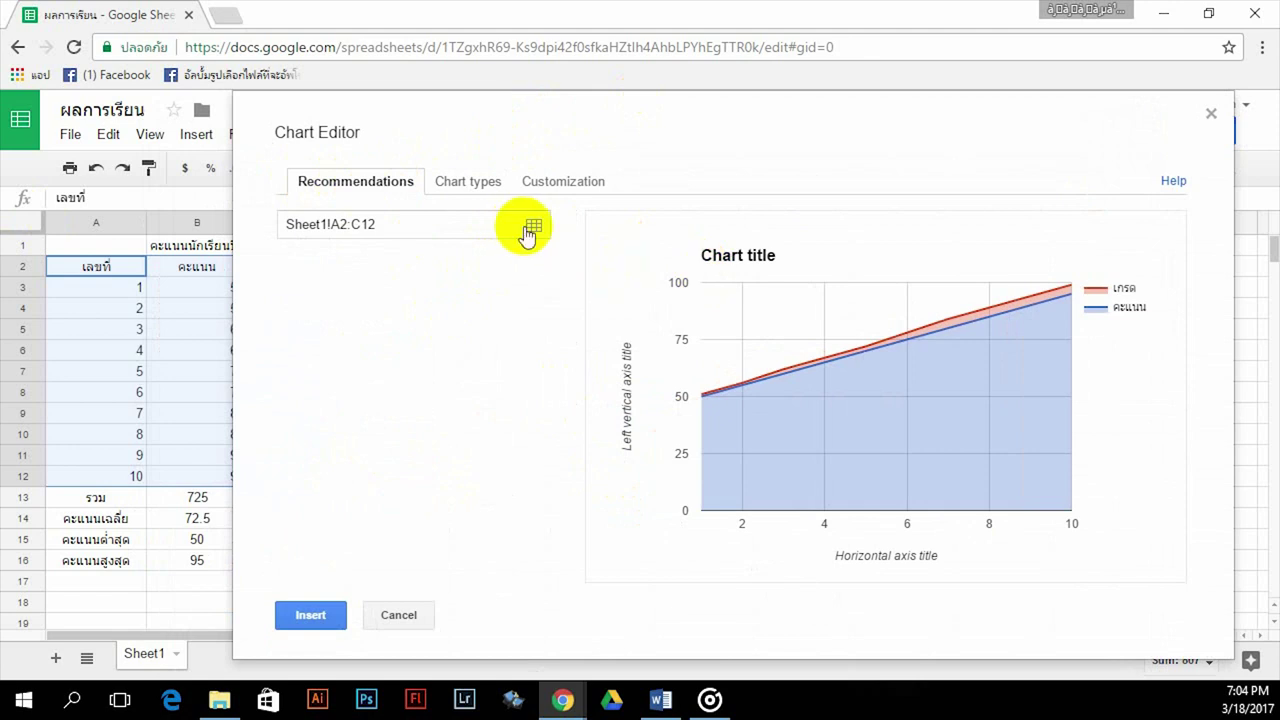
{"action": "left_click", "coordinate": [484, 188]}
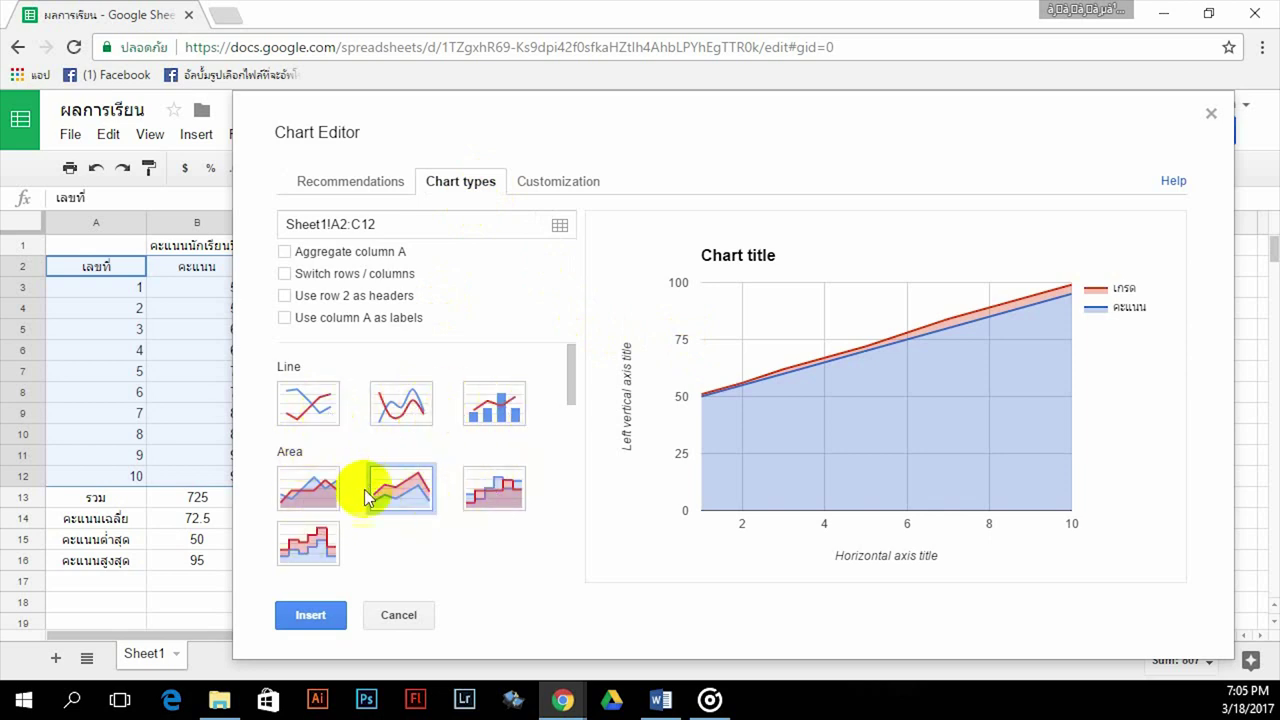
{"action": "left_click", "coordinate": [556, 186]}
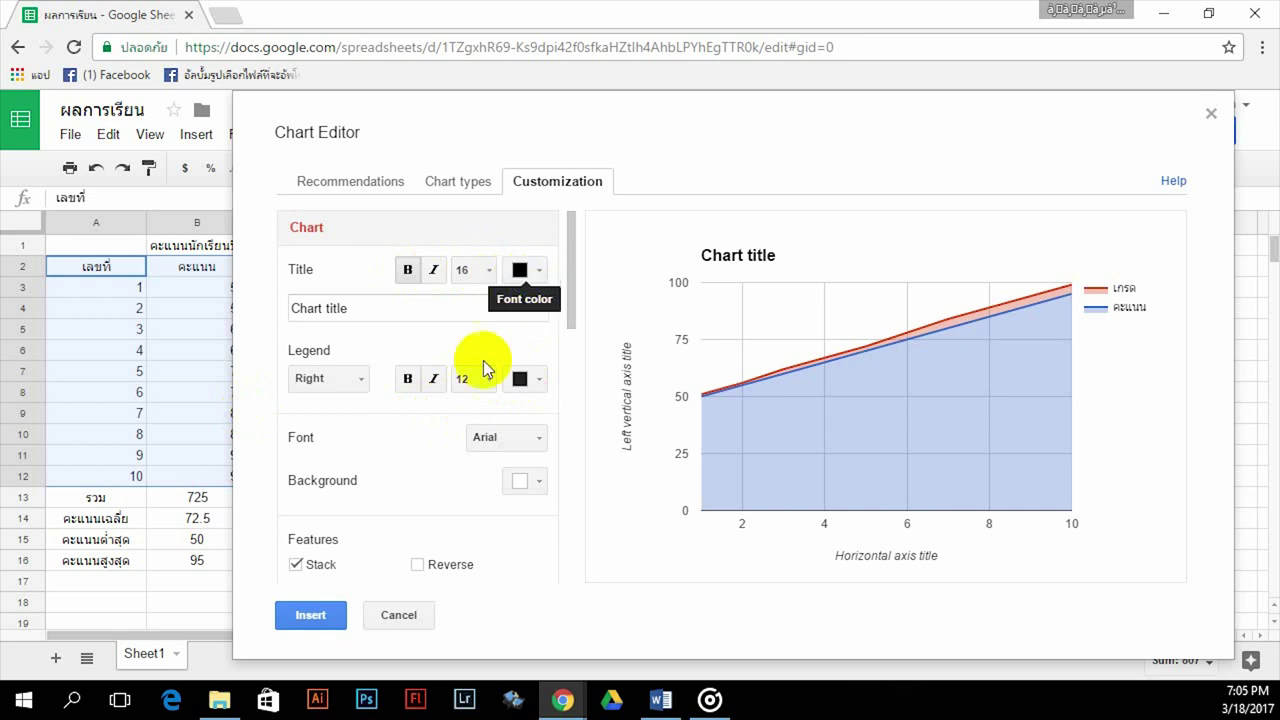
{"action": "left_click", "coordinate": [311, 615]}
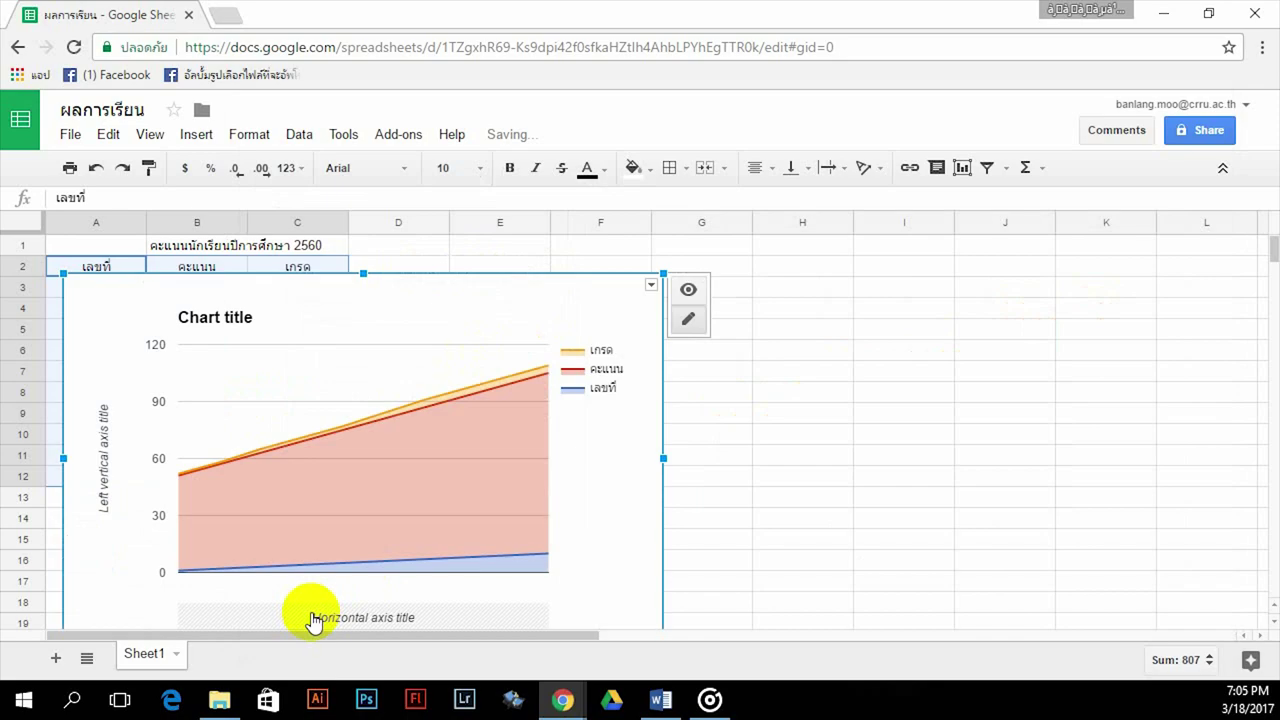